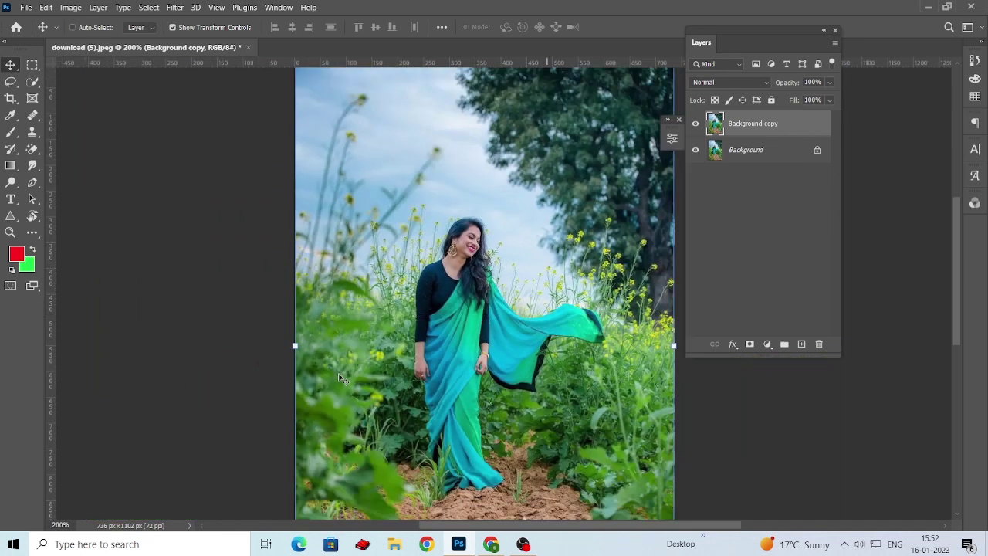
# - Add a Brightness/Contrast adjustment layer above the background copy with brightness 5 and contrast 20
pyautogui.moveTo(514, 324)
pyautogui.mouseDown()
pyautogui.moveTo(502, 300)
pyautogui.moveTo(503, 309)
pyautogui.mouseUp()
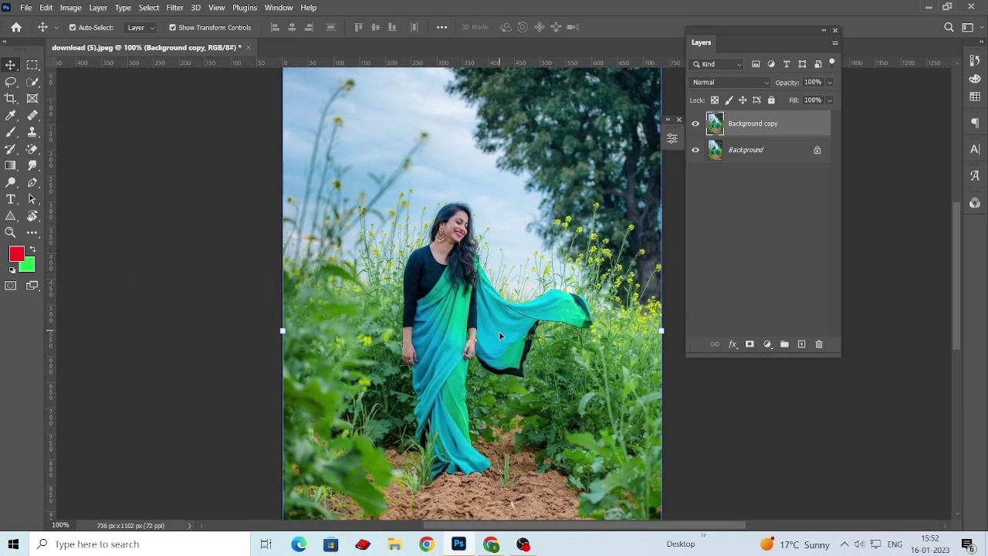
pyautogui.click(767, 344)
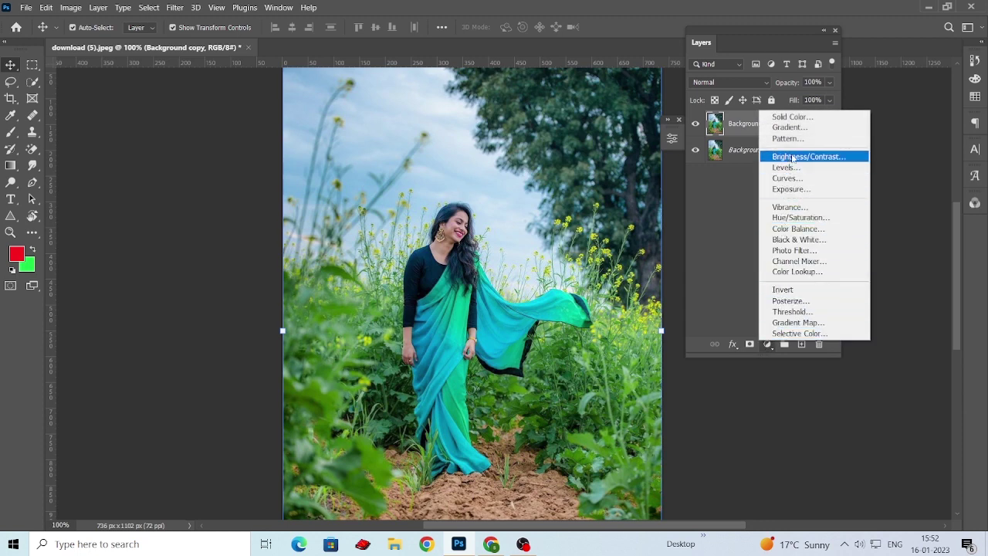
pyautogui.click(825, 160)
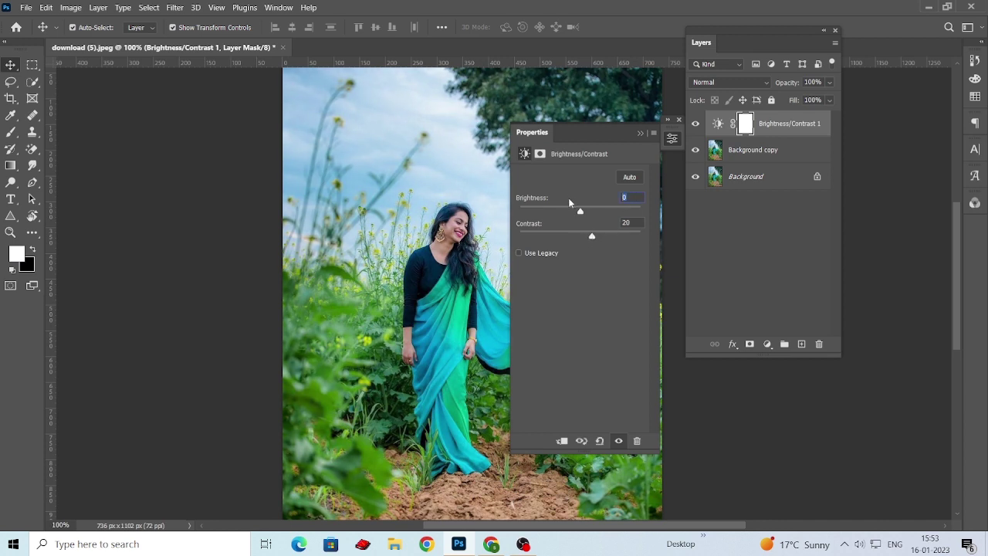
pyautogui.write('5')
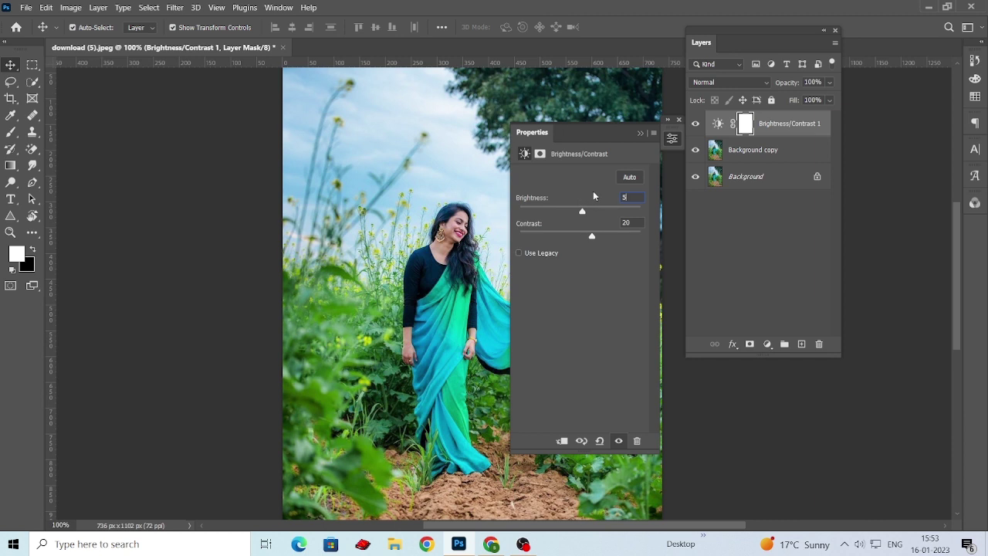
pyautogui.click(639, 135)
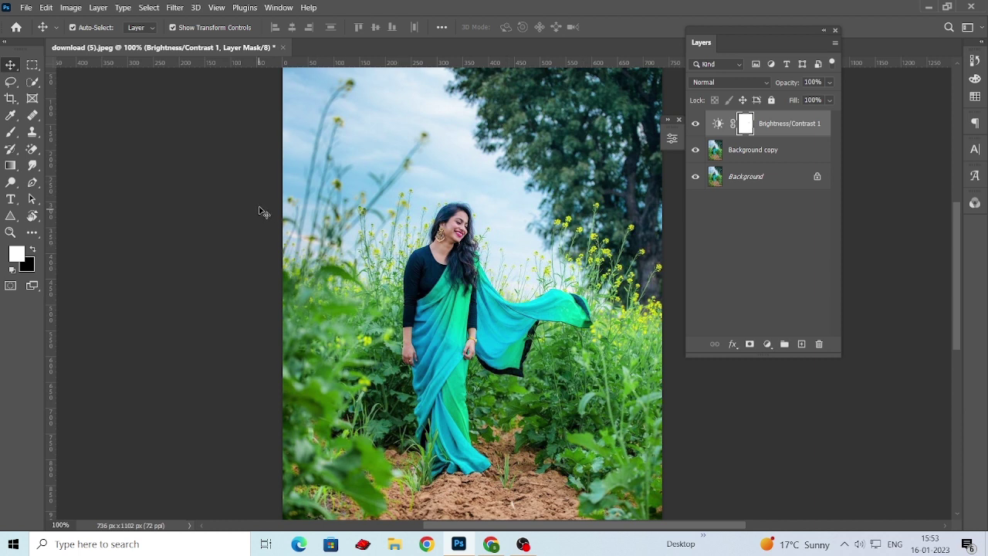
# - Paint black over the sky and treetop on the Brightness/Contrast mask with a 300 px soft brush at 100% opacity
pyautogui.press('b')
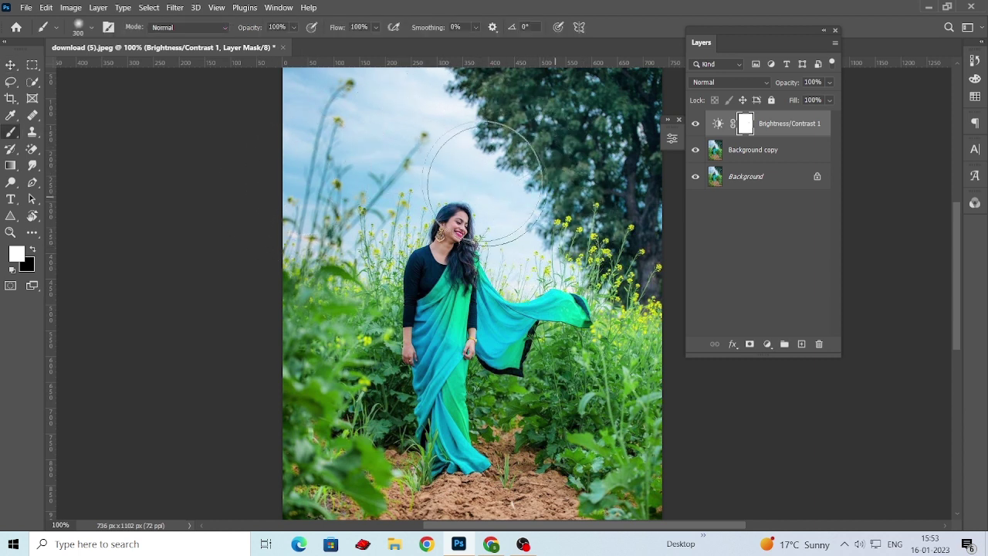
pyautogui.moveTo(485, 183); pyautogui.dragTo(472, 257)
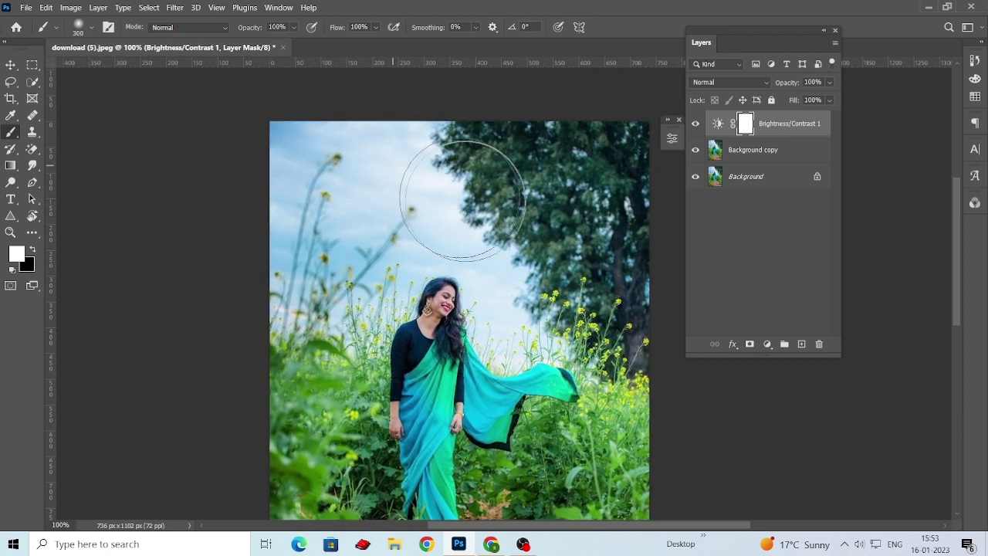
pyautogui.click(32, 252)
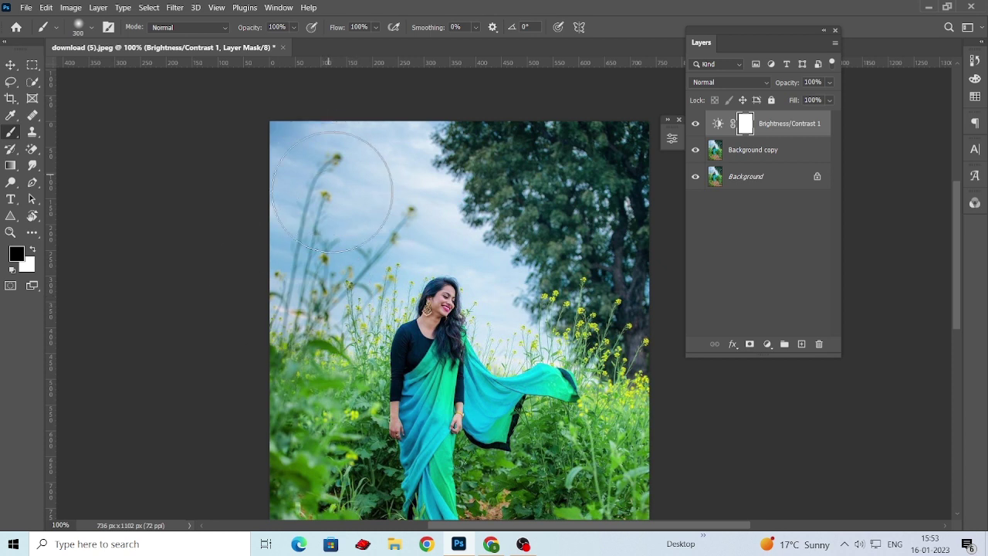
pyautogui.scroll(-1, 218, 165)
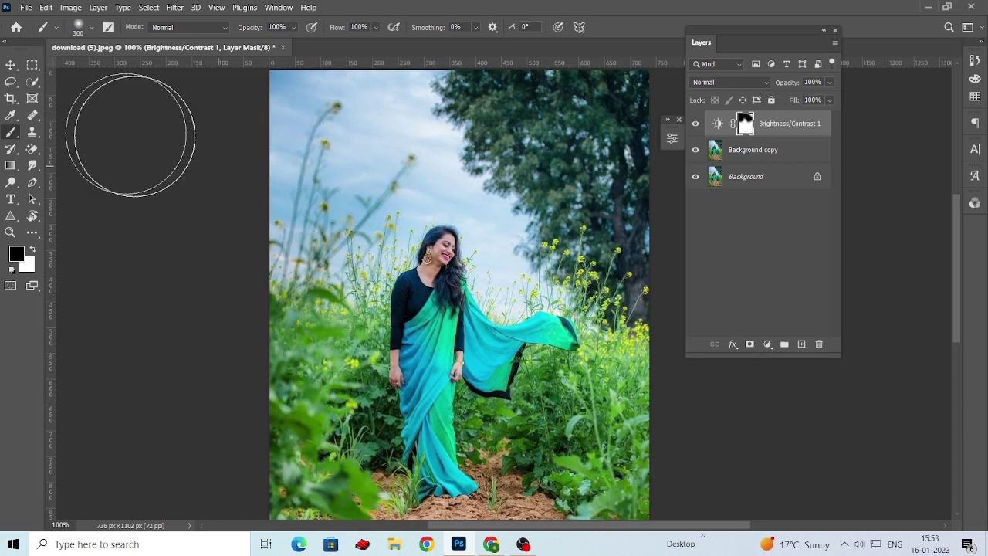
pyautogui.click(11, 65)
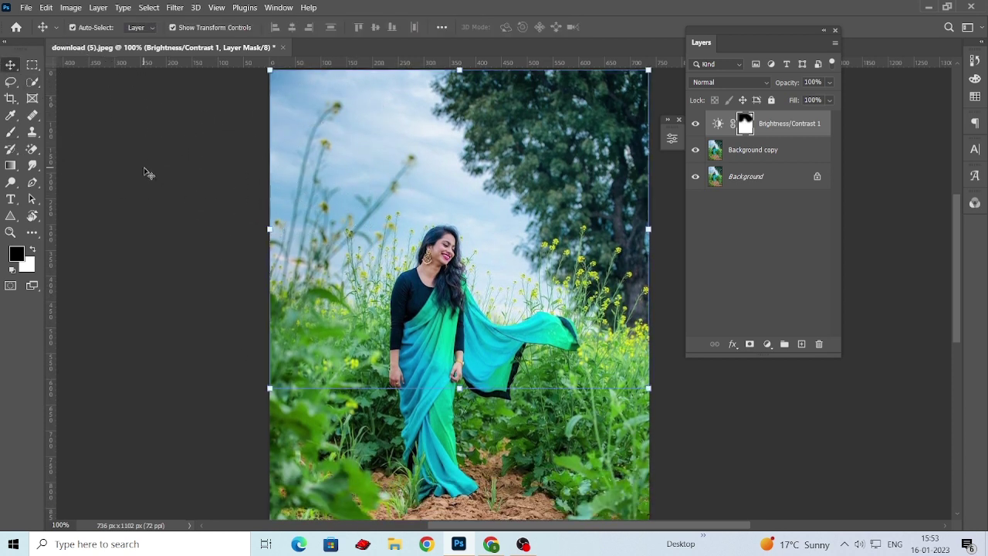
# - Add a Levels adjustment layer on top and set the RGB white input level to 247
pyautogui.click(810, 125)
pyautogui.click(764, 345)
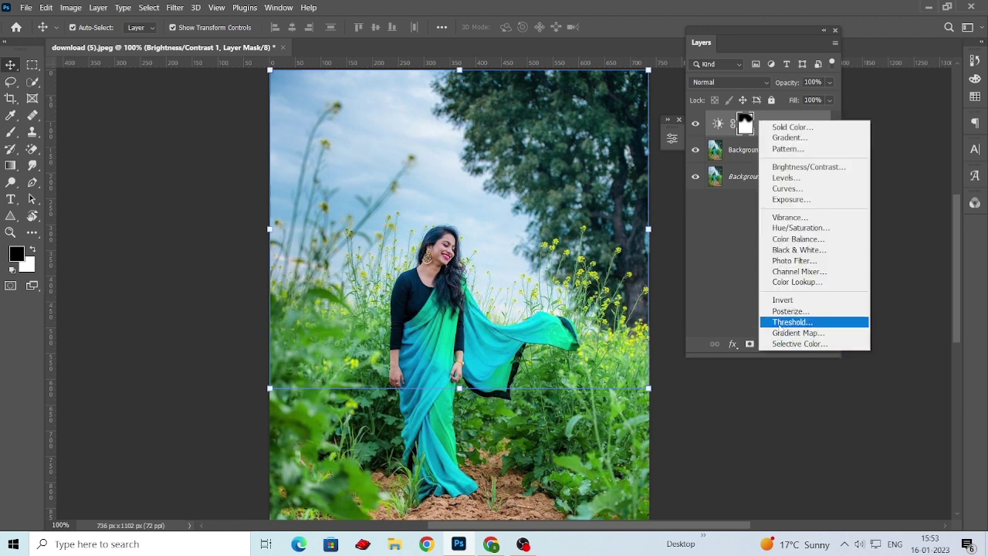
pyautogui.click(786, 178)
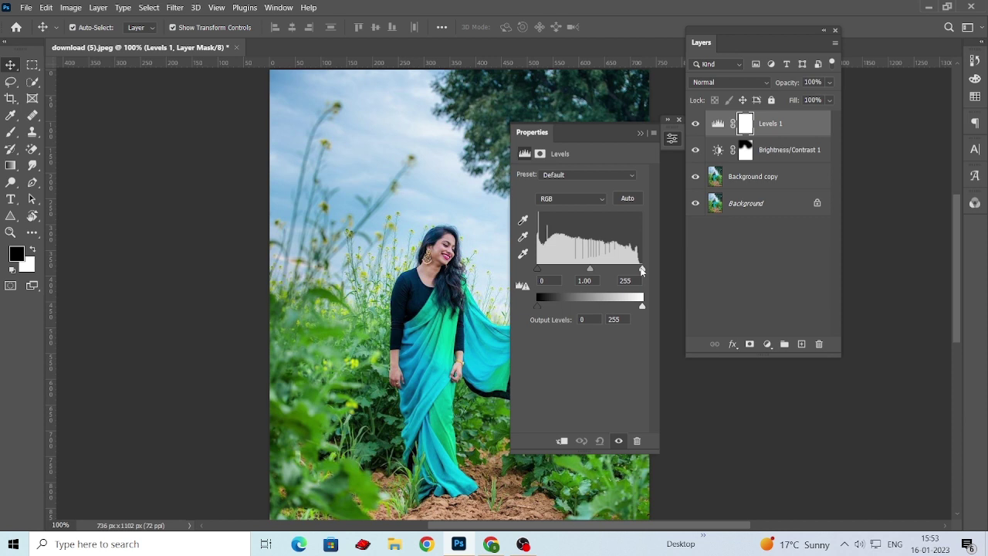
pyautogui.moveTo(641, 270); pyautogui.dragTo(639, 269)
# - Lower the white input levels slightly in the Red and Green channels of the Levels adjustment
pyautogui.click(549, 200)
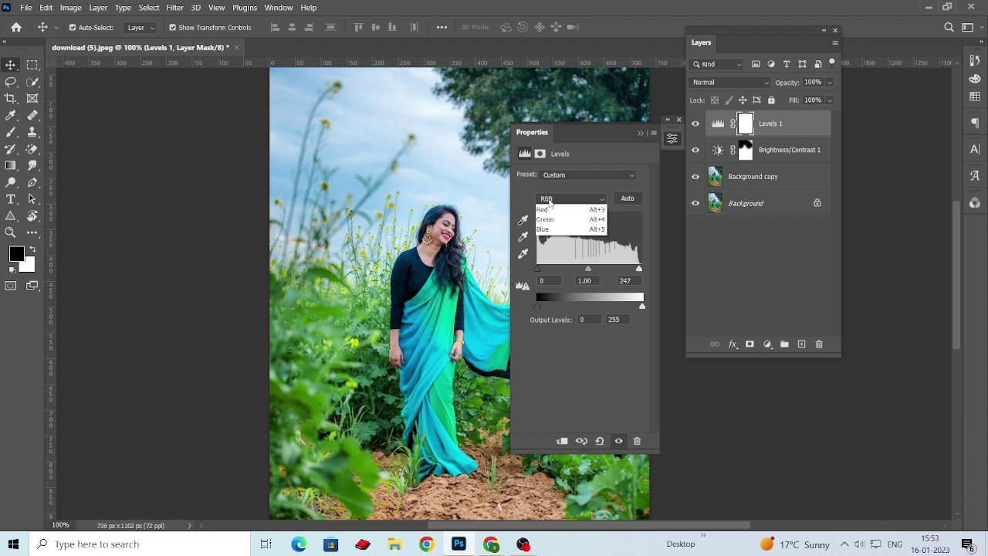
pyautogui.click(544, 209)
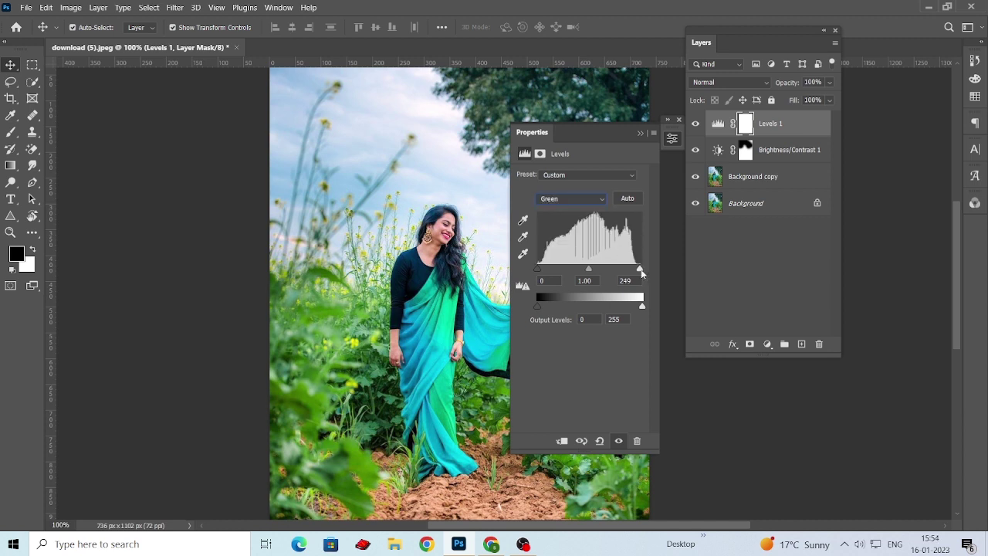
pyautogui.moveTo(641, 274); pyautogui.dragTo(638, 273)
pyautogui.click(640, 132)
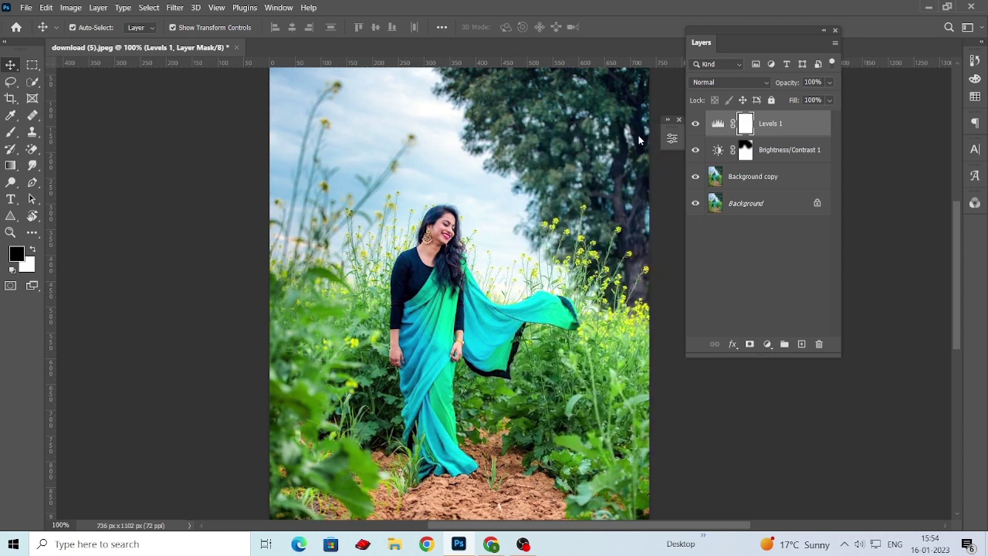
# - Compare the photo with and without the Levels and Brightness/Contrast adjustments by toggling their visibility
pyautogui.moveTo(510, 328); pyautogui.dragTo(506, 309)
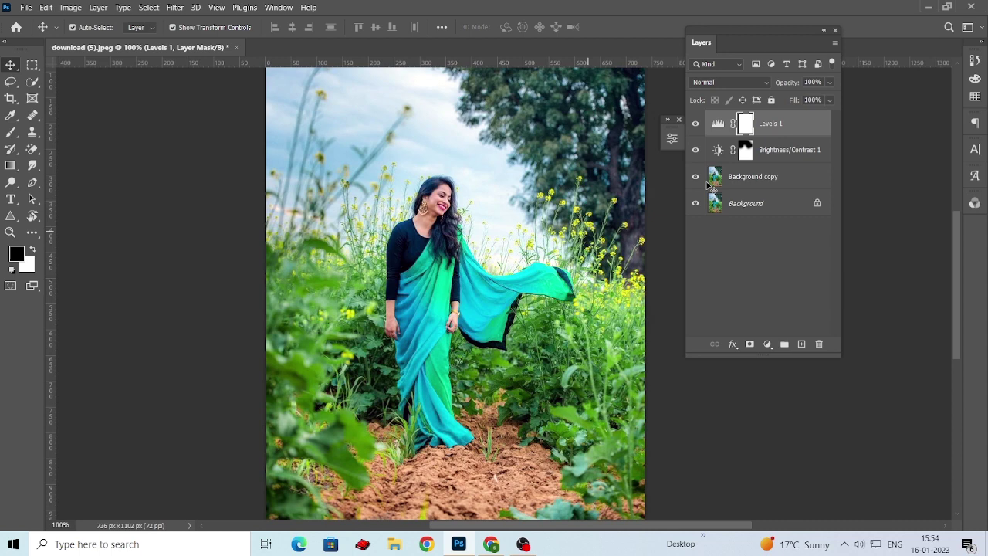
pyautogui.click(695, 125)
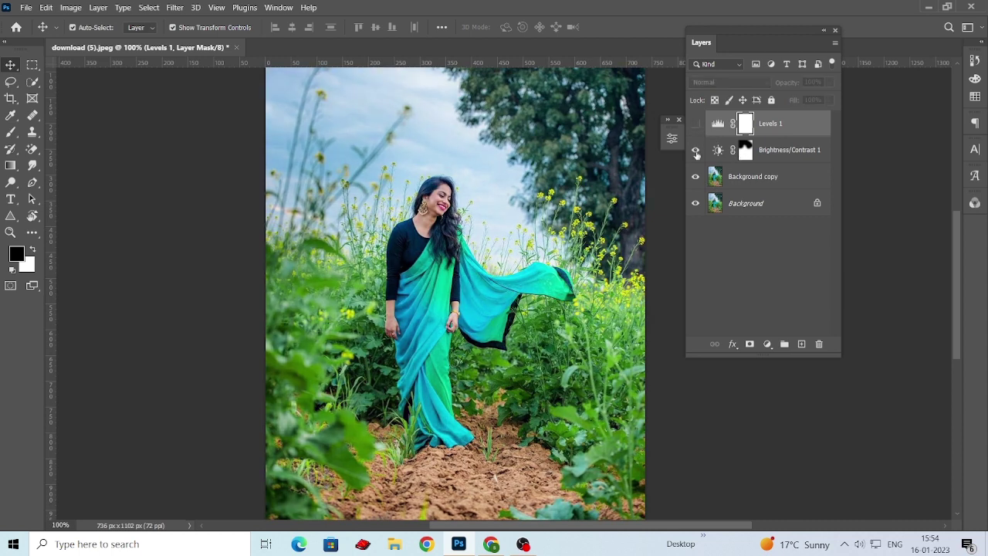
pyautogui.click(695, 151)
pyautogui.click(696, 152)
pyautogui.click(696, 124)
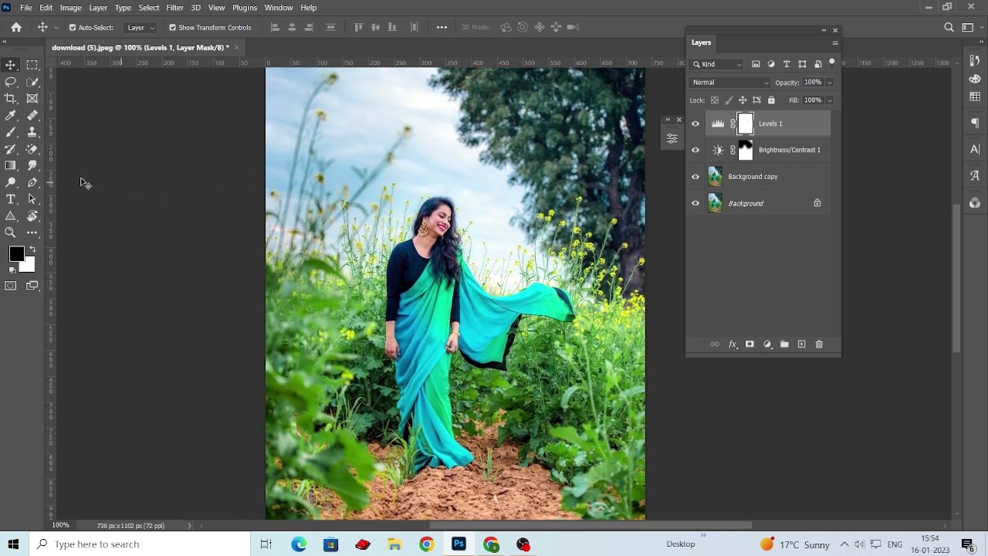
# - Paint black over the sky area on the Levels mask with a 300 px soft brush at 50% opacity
pyautogui.press('b')
pyautogui.rightClick(16, 136)
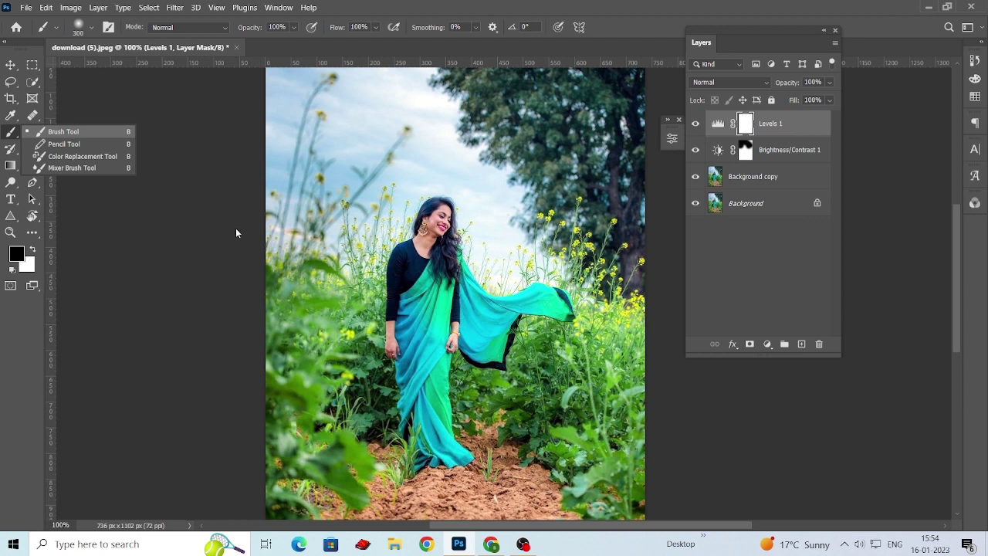
pyautogui.press('Return')
pyautogui.click(11, 65)
pyautogui.click(12, 134)
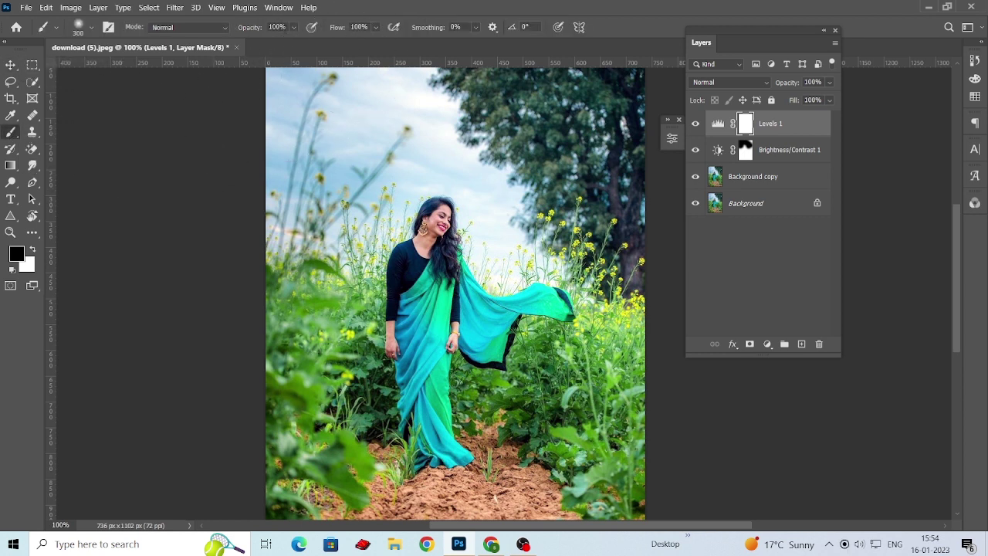
pyautogui.press('Return')
pyautogui.write('50')
pyautogui.press('Return')
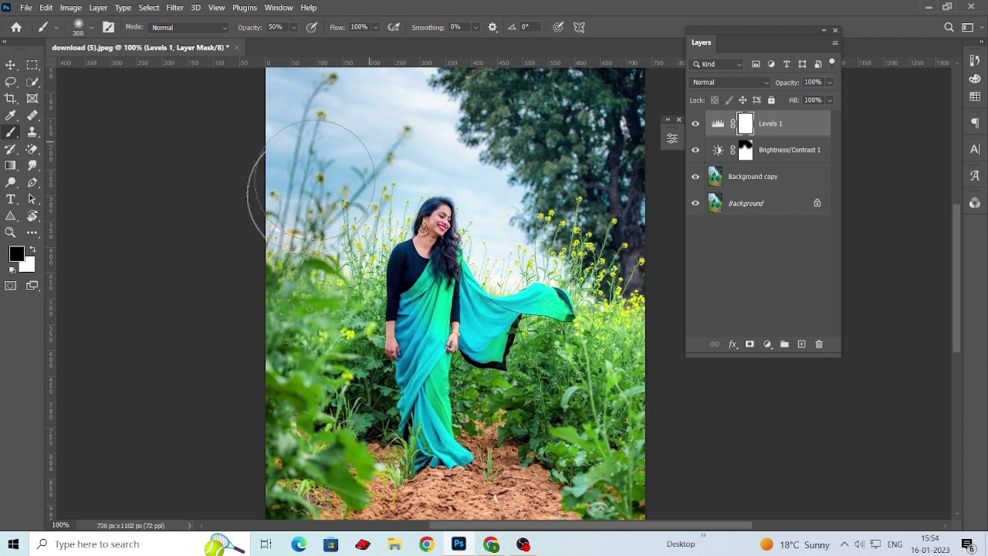
pyautogui.scroll(2, 313, 170)
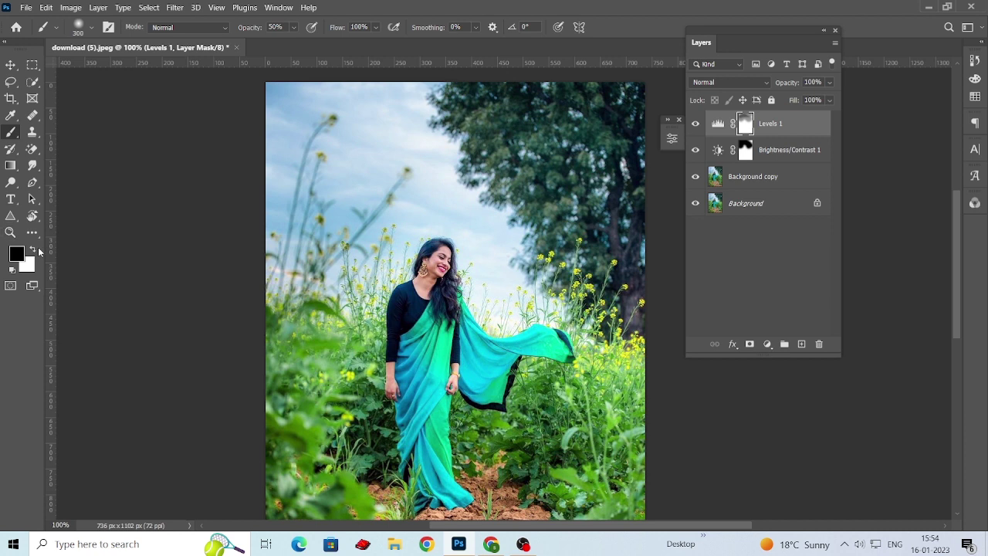
# - Restore the Levels effect around the woman's face by painting white on its mask with a 45 px brush
pyautogui.click(33, 249)
pyautogui.press('[')
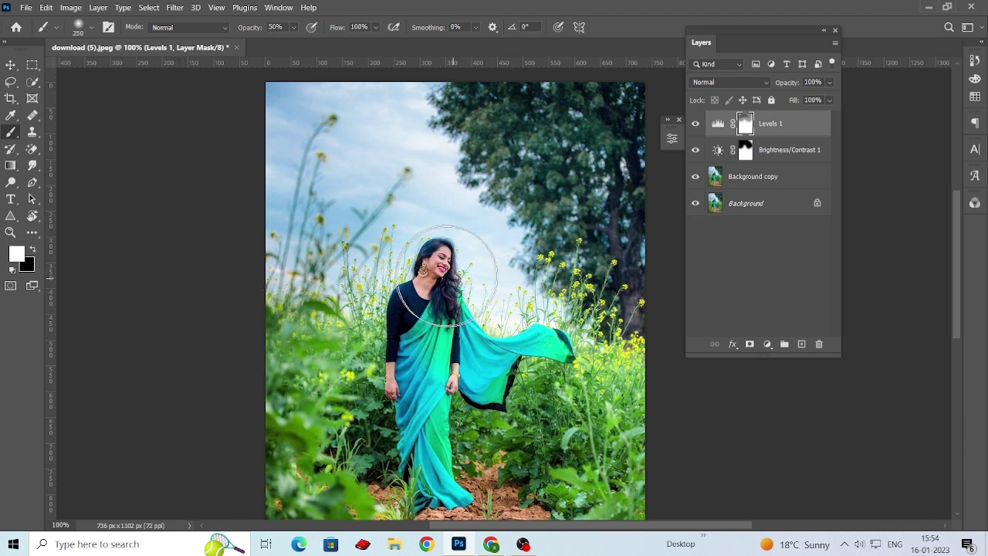
pyautogui.press('[')
pyautogui.press('[')
pyautogui.press('[')
pyautogui.press('[')
pyautogui.press('[')
pyautogui.press('[')
pyautogui.press('[')
pyautogui.press('[')
pyautogui.press('[')
pyautogui.press('[')
pyautogui.press('[')
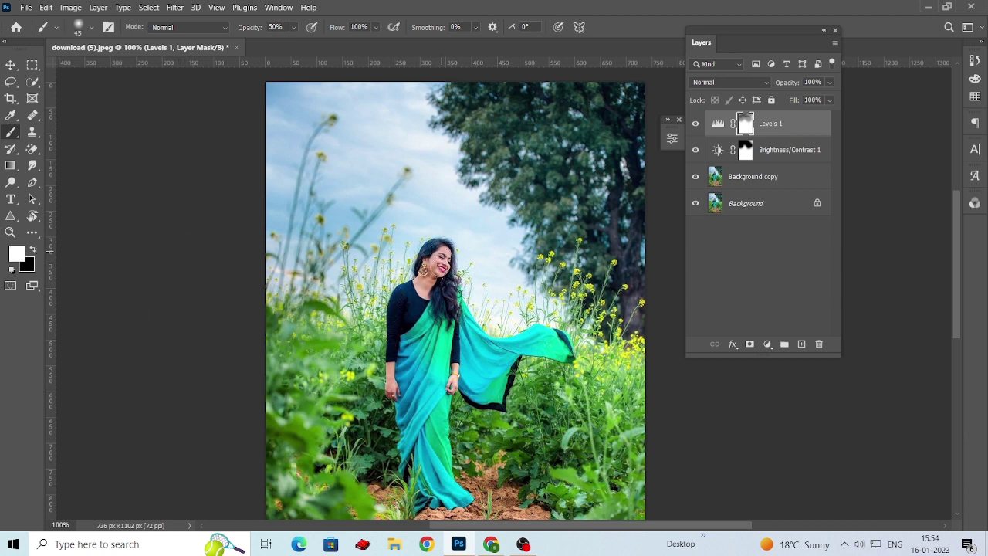
pyautogui.click(12, 66)
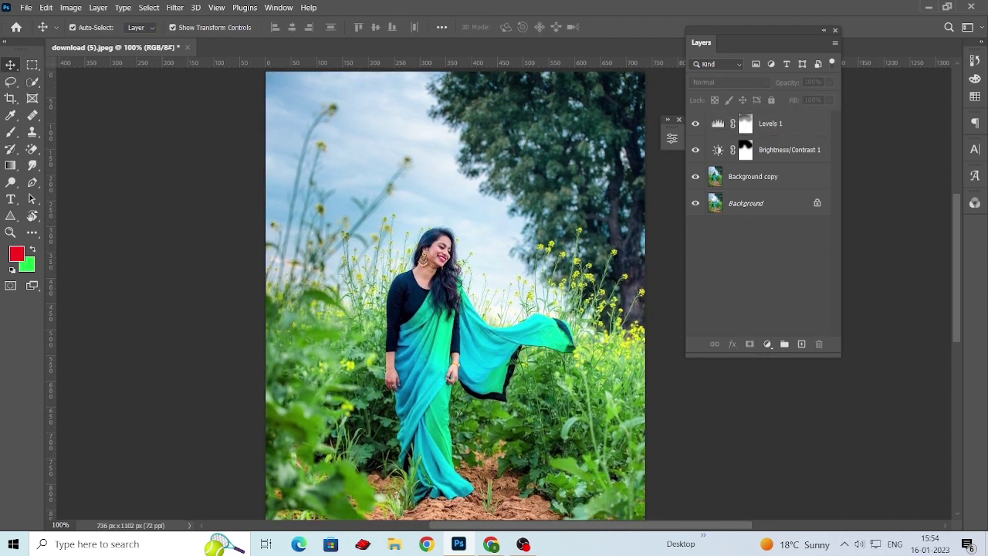
# - Add a Curves adjustment layer on top and set its RGB black point to input 13, output 0
pyautogui.click(781, 125)
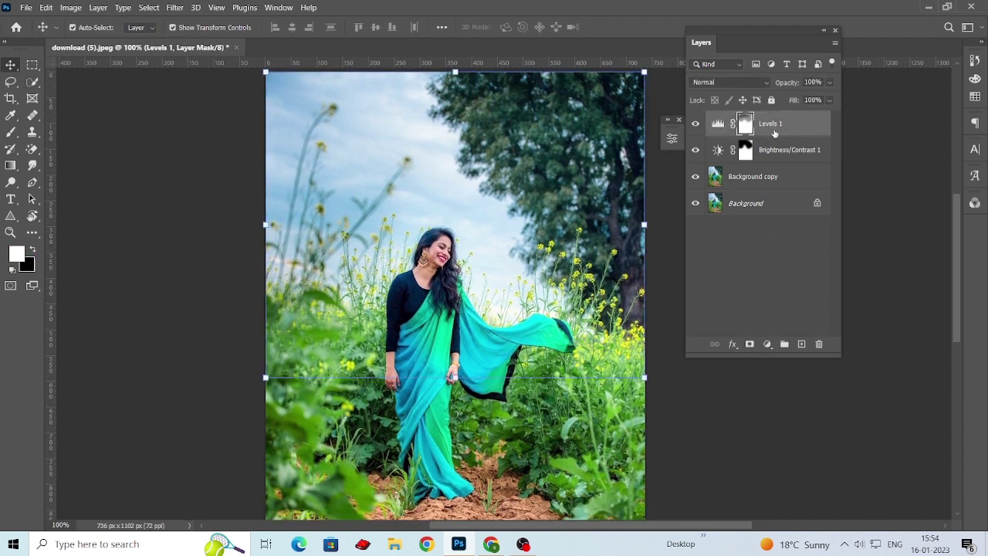
pyautogui.click(769, 346)
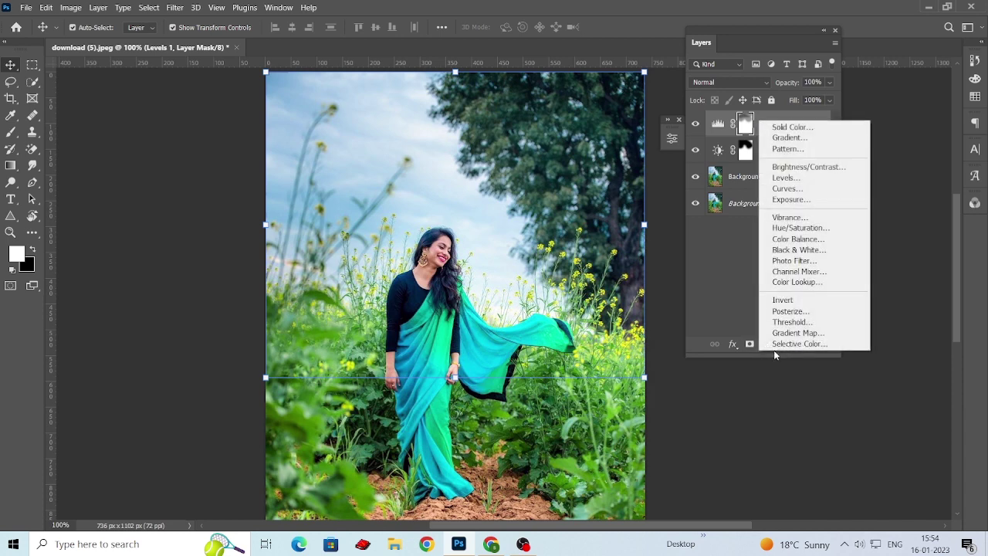
pyautogui.click(785, 188)
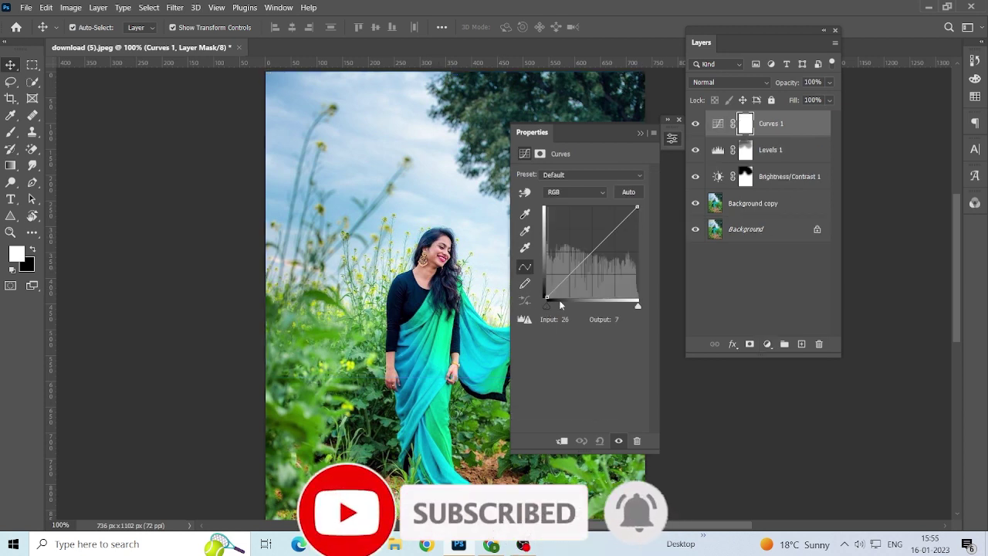
pyautogui.moveTo(546, 308); pyautogui.dragTo(550, 308)
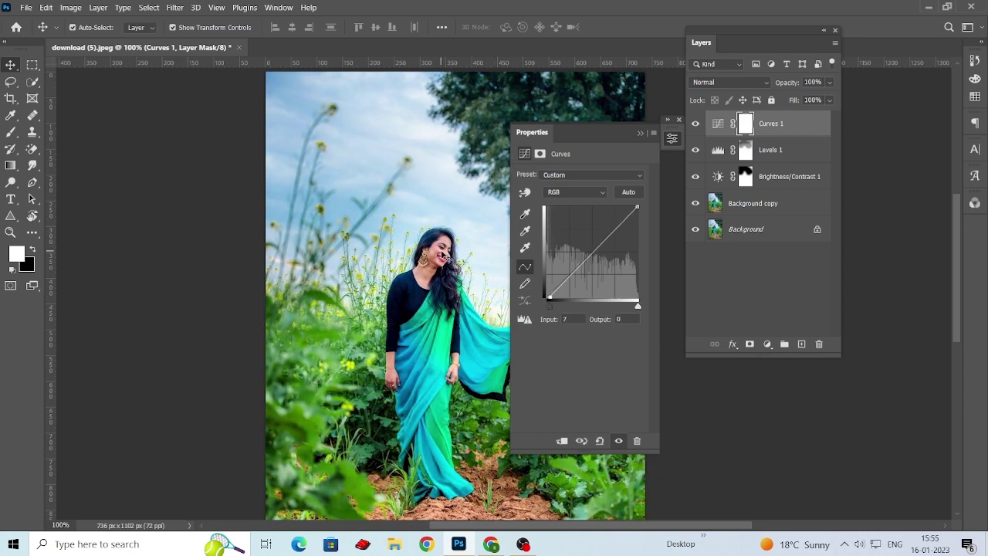
pyautogui.hotkey('alt', '[')
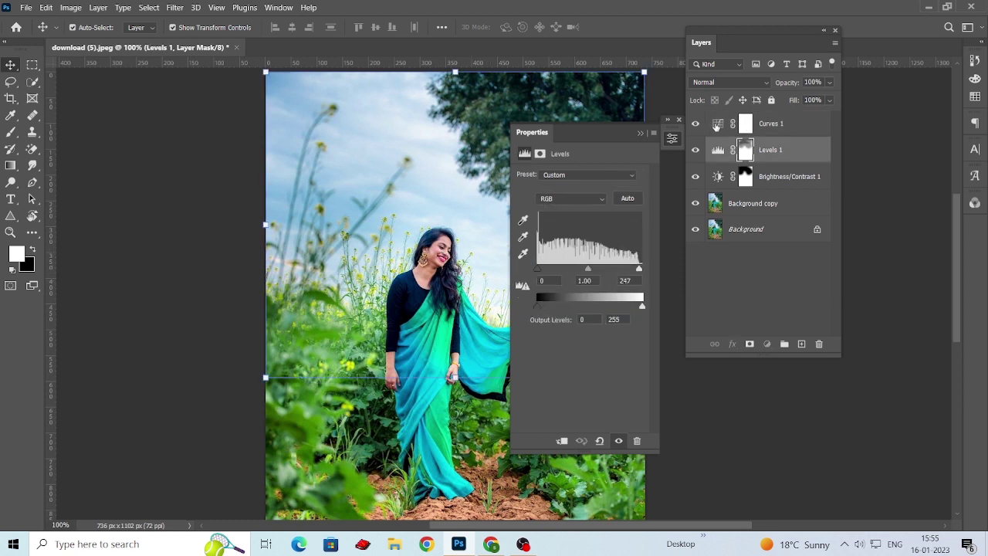
pyautogui.click(716, 125)
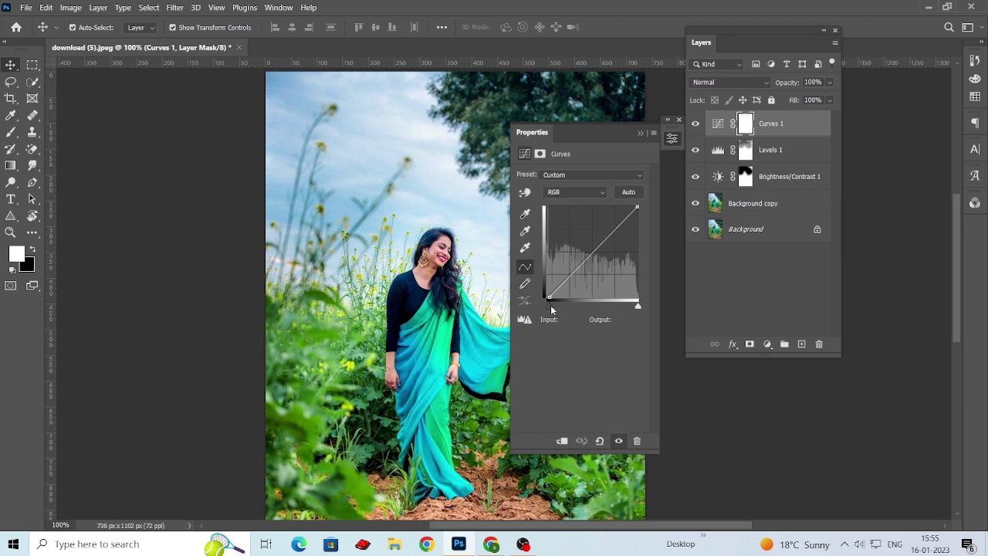
pyautogui.moveTo(551, 308)
pyautogui.mouseDown()
pyautogui.moveTo(587, 308)
pyautogui.moveTo(554, 308)
pyautogui.mouseUp()
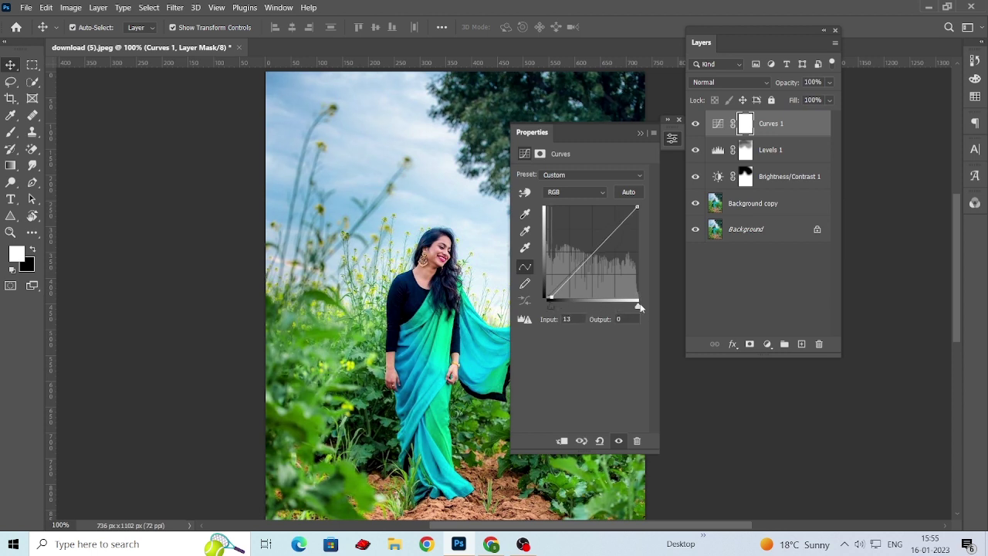
pyautogui.moveTo(637, 307); pyautogui.dragTo(639, 306)
pyautogui.click(640, 134)
pyautogui.scroll(-3, 456, 293)
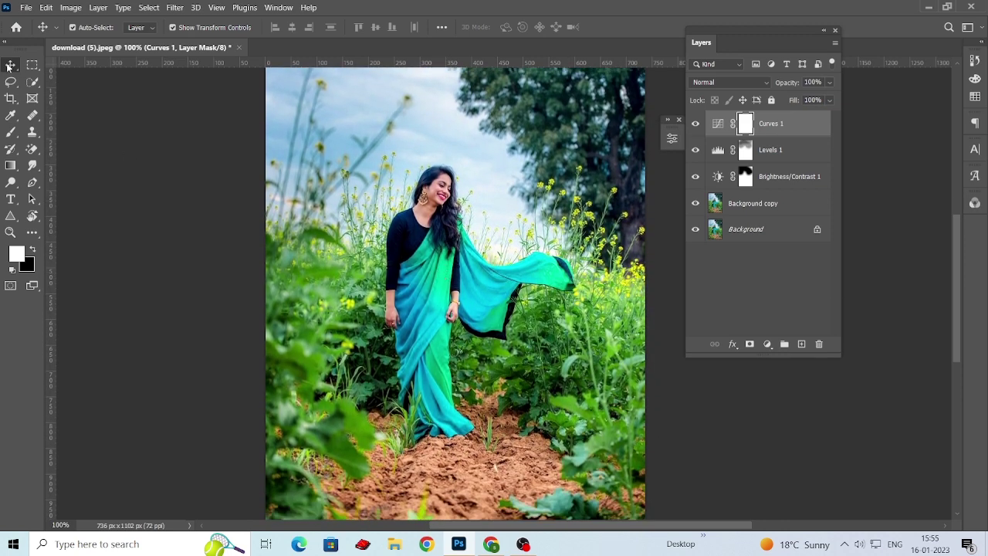
# - Merge the Curves, Levels, Brightness/Contrast and Background copy layers into a single layer above the Background
pyautogui.click(730, 252)
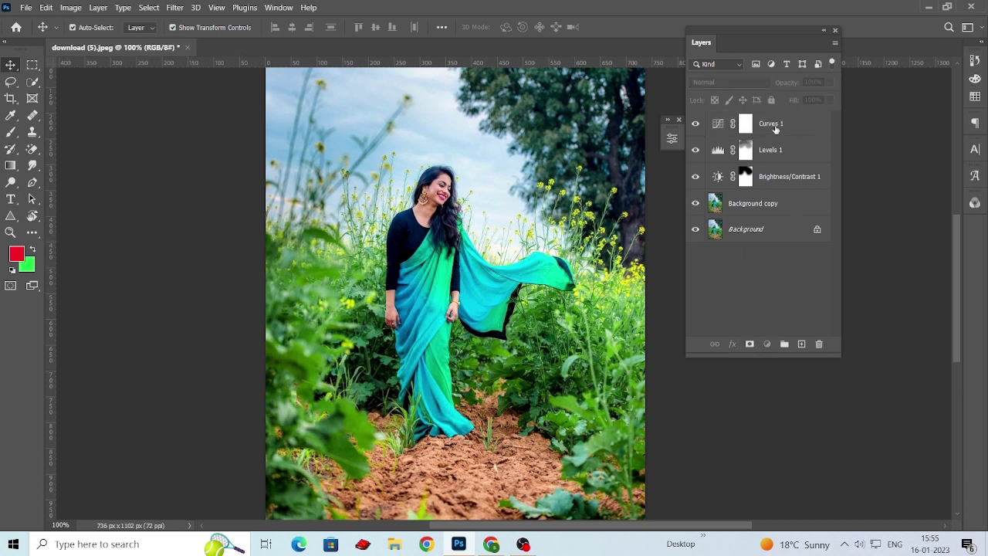
pyautogui.click(776, 129)
pyautogui.keyDown('shift'); pyautogui.click(759, 208); pyautogui.keyUp('shift')
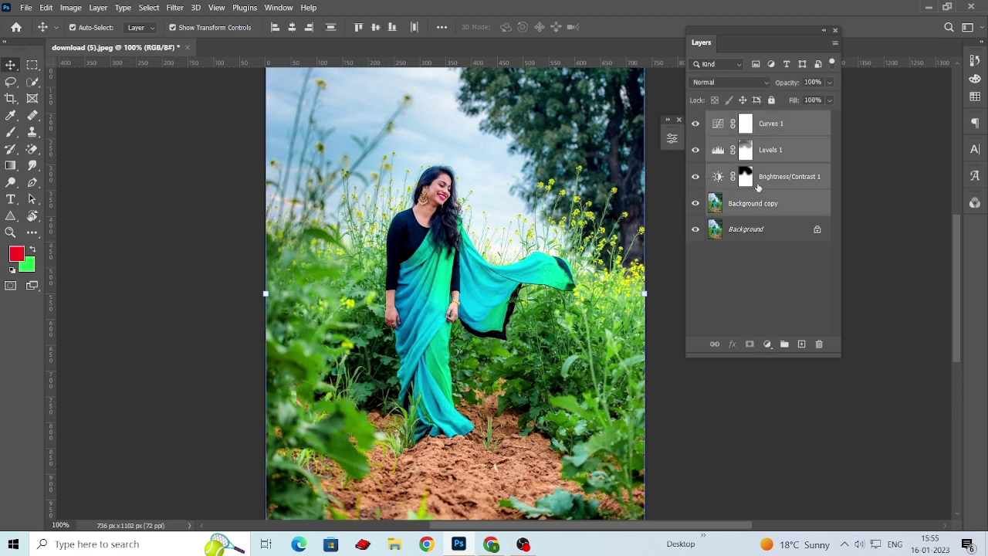
pyautogui.hotkey('ctrl', 'e')
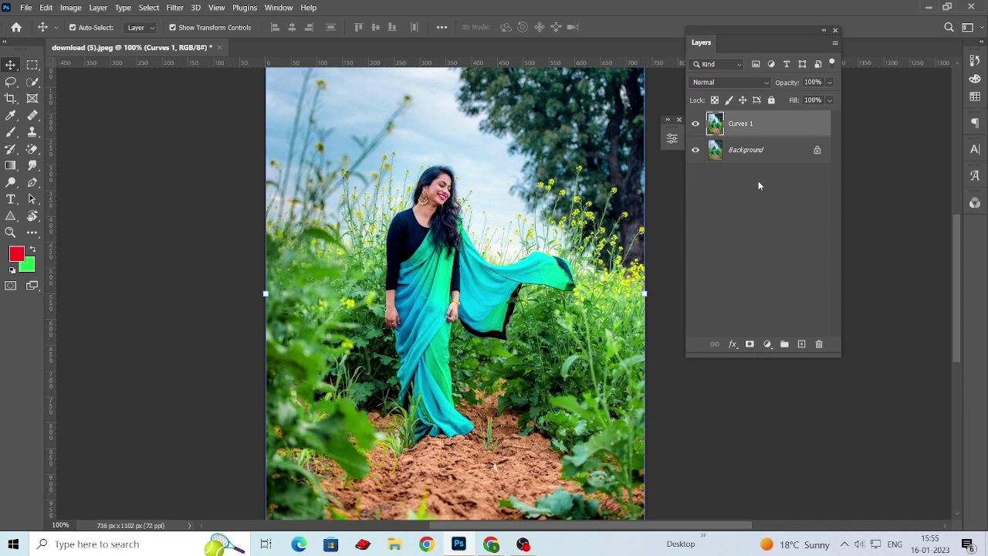
# - Compare the merged edit with the original photo by toggling the merged layer's visibility
pyautogui.click(696, 127)
pyautogui.click(696, 126)
pyautogui.click(696, 127)
pyautogui.click(696, 127)
pyautogui.scroll(-1, 535, 244)
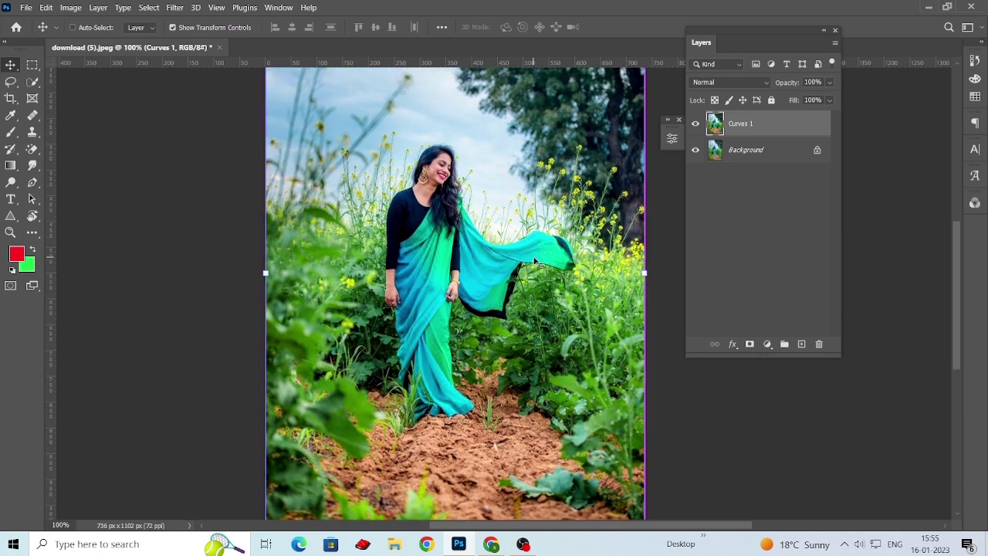
pyautogui.hotkey('ctrl', '-')
pyautogui.hscroll(1, 431, 247)
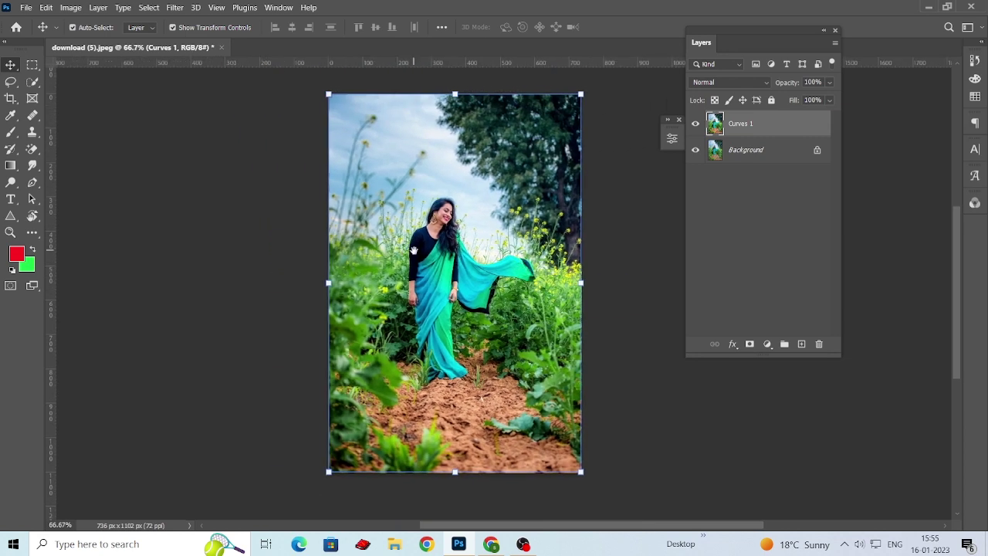
# - Duplicate the merged layer and open the Camera Raw Filter on the copy
pyautogui.moveTo(775, 127); pyautogui.dragTo(800, 343)
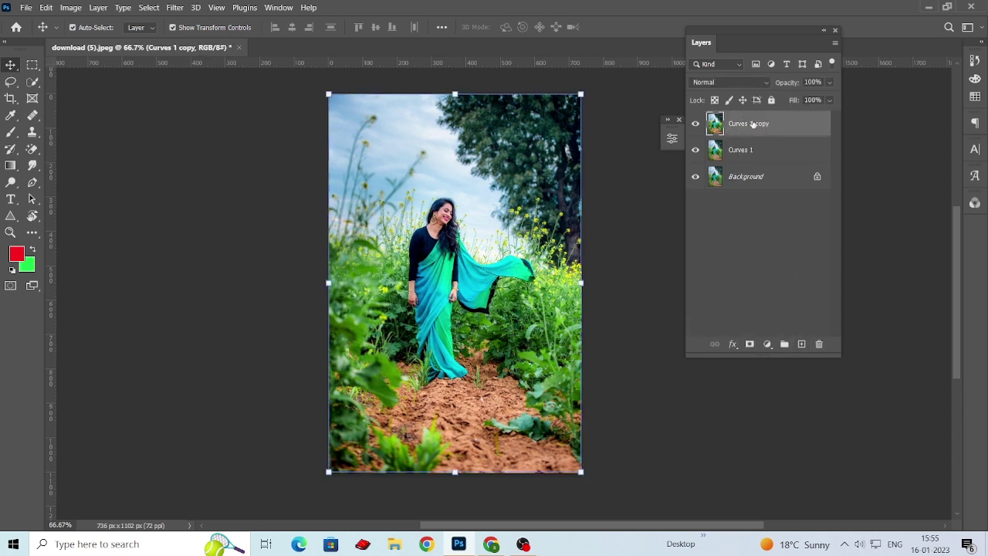
pyautogui.click(625, 127)
pyautogui.click(743, 125)
pyautogui.click(175, 8)
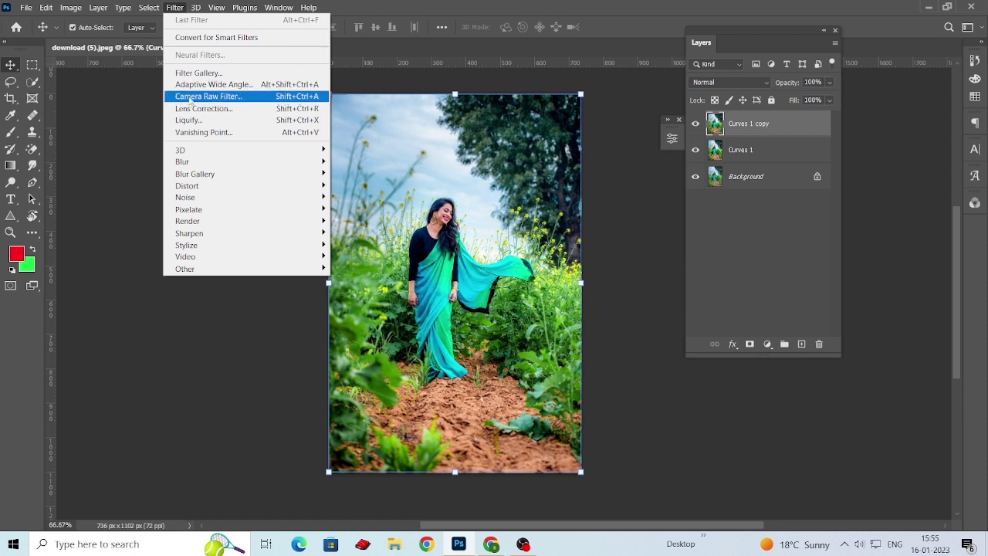
pyautogui.click(251, 96)
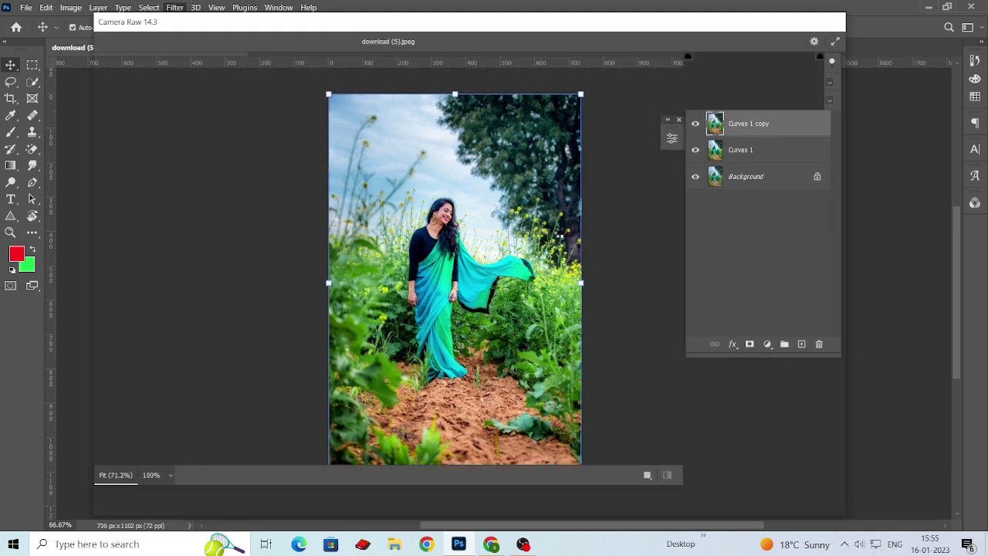
# - Set the Basic tone adjustments to Contrast +14, Shadows -25, Whites -25 and Blacks +16
pyautogui.scroll(3, 389, 263)
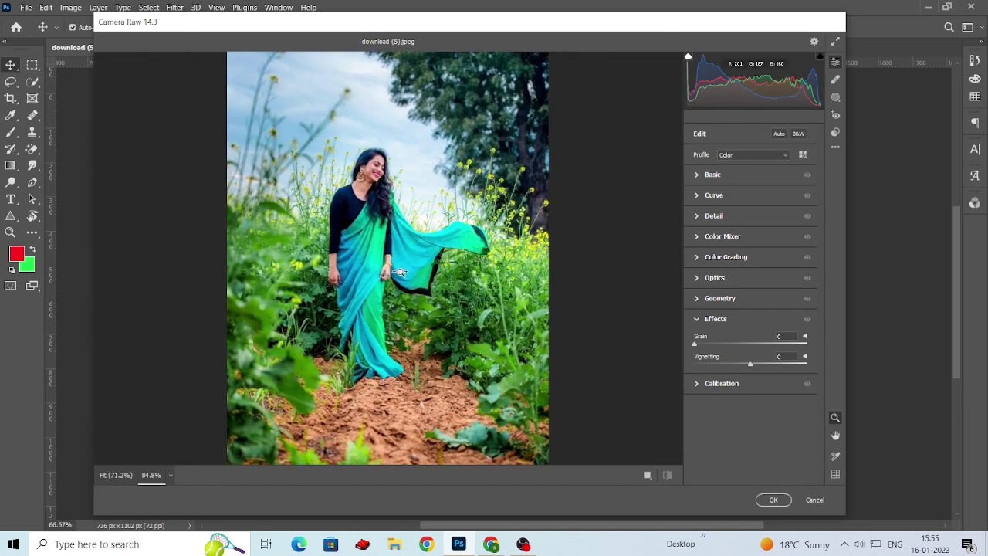
pyautogui.scroll(-1, 390, 263)
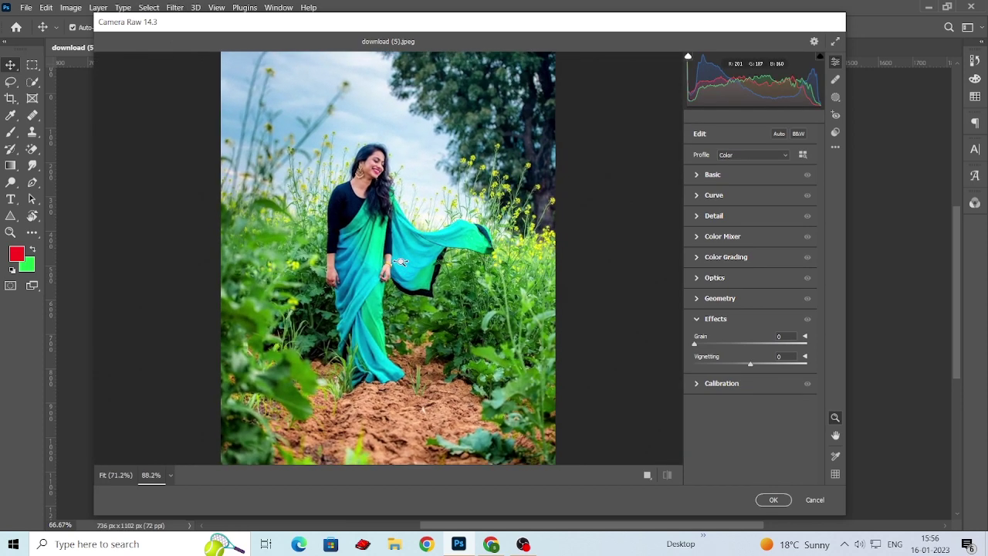
pyautogui.click(694, 175)
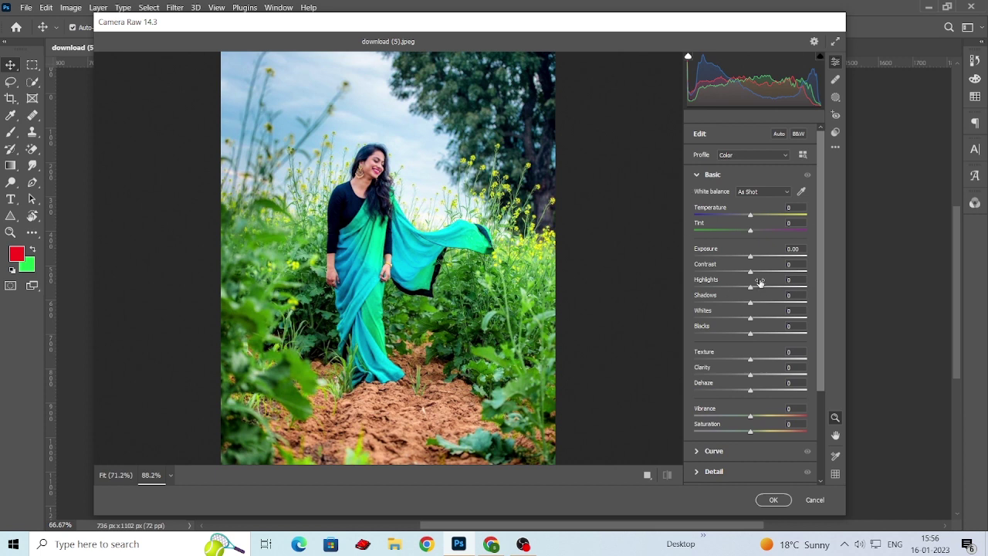
pyautogui.moveTo(754, 274); pyautogui.dragTo(759, 274)
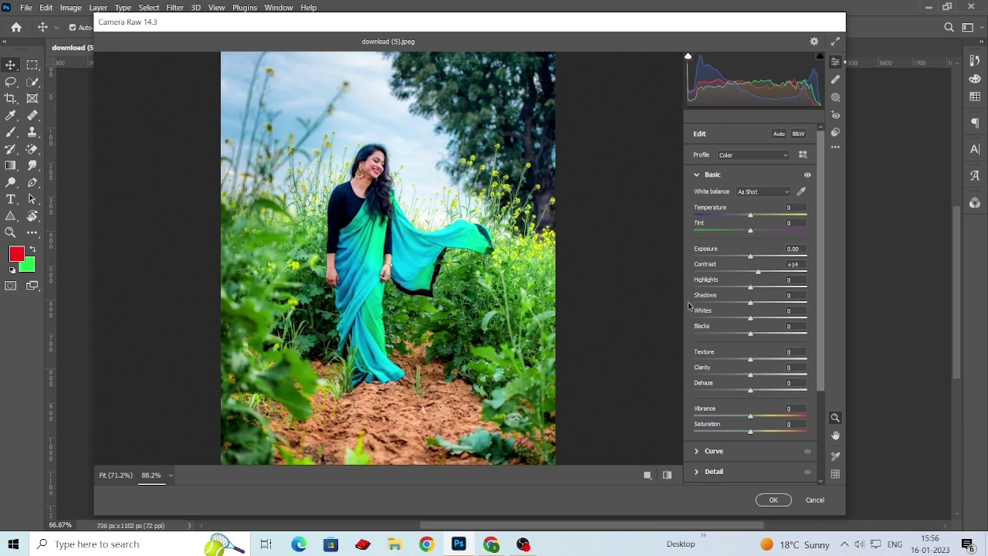
pyautogui.scroll(-3, 567, 302)
pyautogui.scroll(3, 567, 302)
pyautogui.moveTo(751, 303)
pyautogui.mouseDown()
pyautogui.moveTo(720, 304)
pyautogui.moveTo(738, 303)
pyautogui.mouseUp()
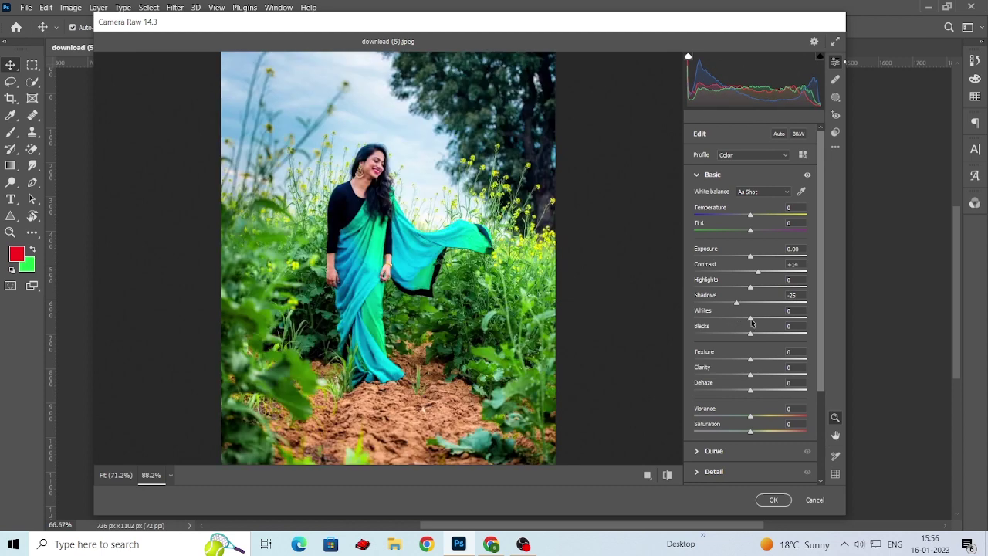
pyautogui.moveTo(750, 318)
pyautogui.mouseDown()
pyautogui.moveTo(737, 319)
pyautogui.moveTo(758, 334)
pyautogui.mouseUp()
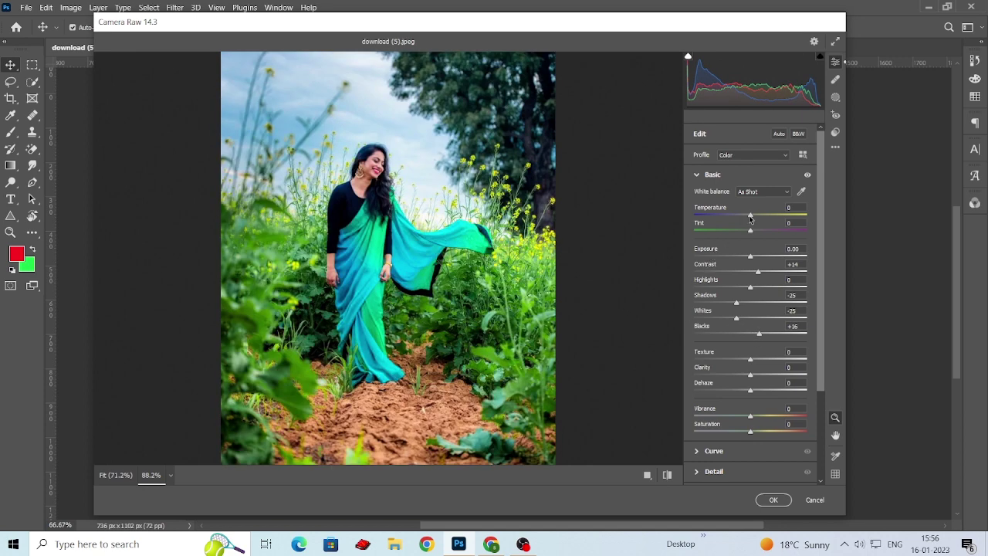
# - Adjust the white balance to Temperature -1 and Tint -14
pyautogui.moveTo(749, 219)
pyautogui.mouseDown()
pyautogui.moveTo(760, 229)
pyautogui.moveTo(744, 232)
pyautogui.mouseUp()
pyautogui.scroll(2, 493, 266)
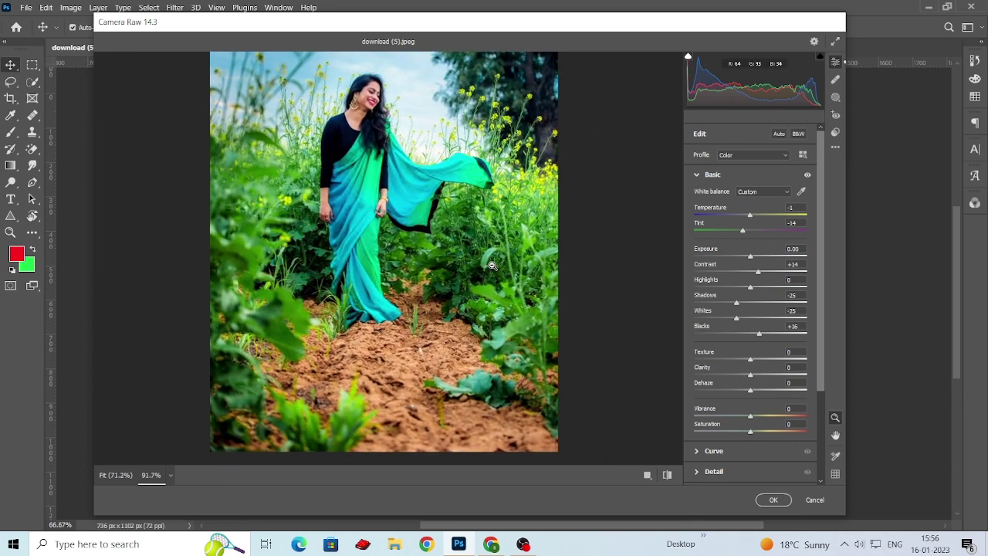
pyautogui.scroll(-2, 770, 318)
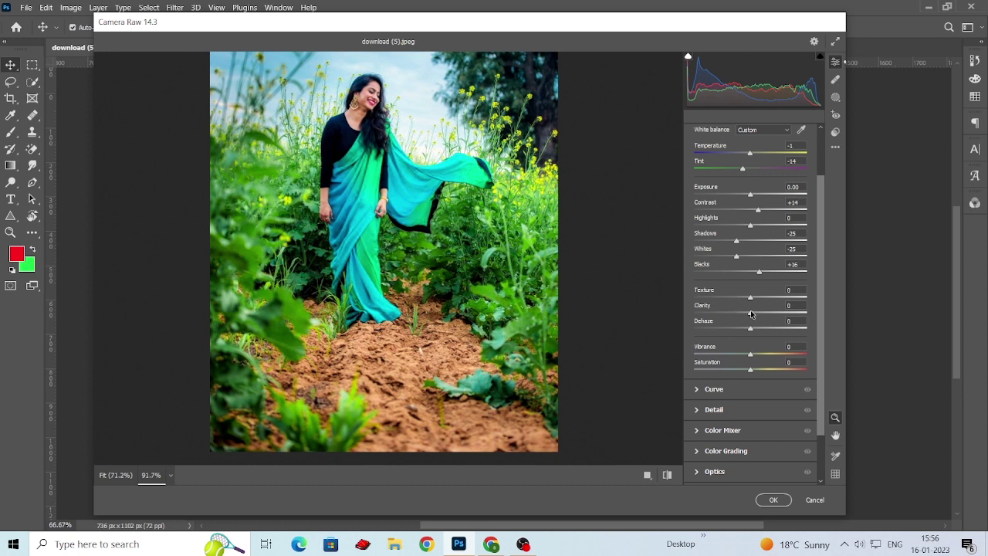
# - Set Texture to +21, Clarity to +18 and Dehaze to +8, and compare the photo before and after
pyautogui.moveTo(751, 314)
pyautogui.mouseDown()
pyautogui.moveTo(767, 314)
pyautogui.moveTo(761, 299)
pyautogui.moveTo(756, 330)
pyautogui.mouseUp()
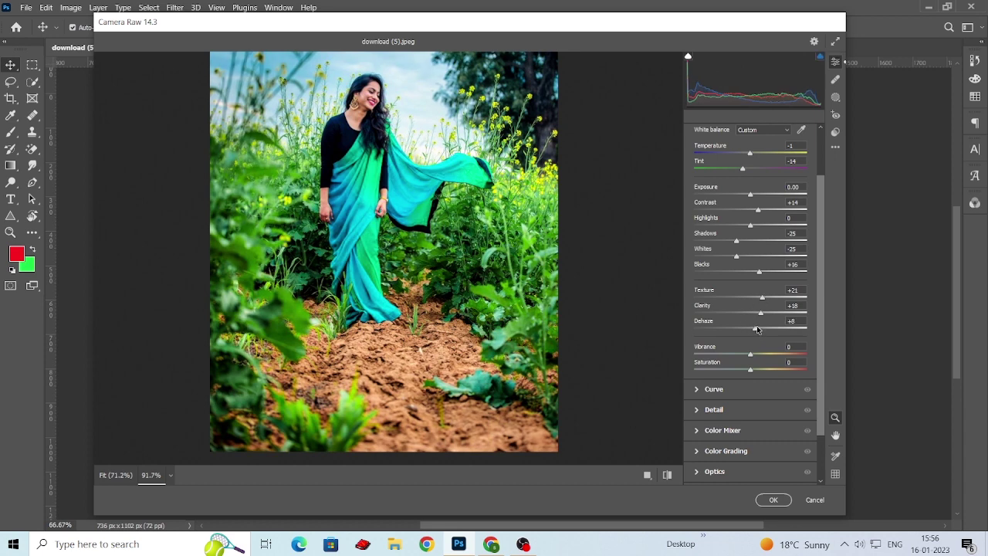
pyautogui.scroll(-2, 429, 304)
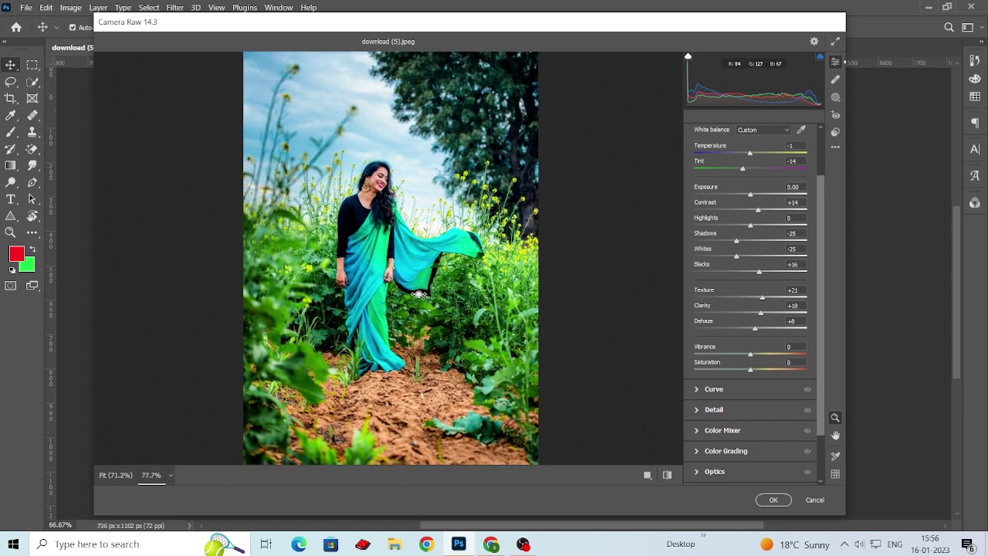
pyautogui.click(667, 475)
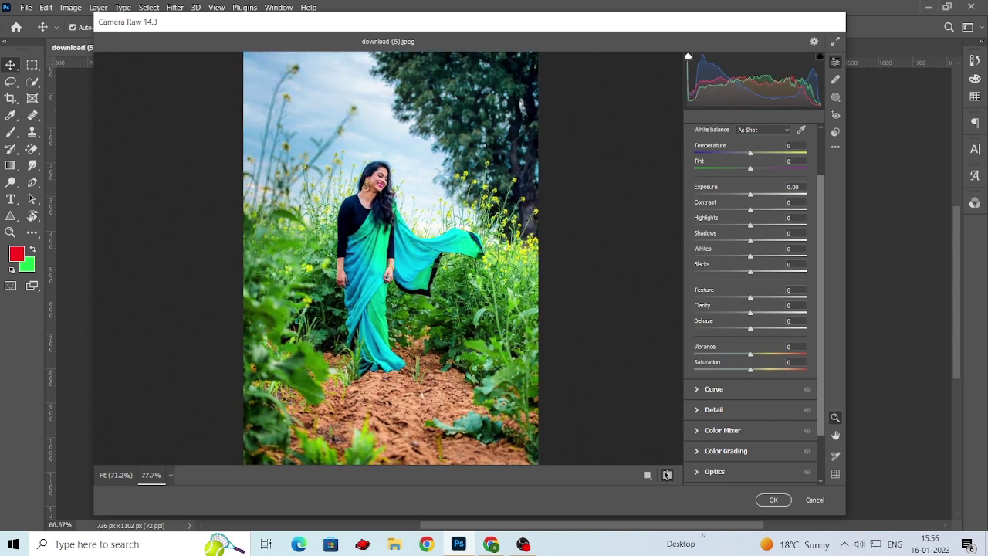
pyautogui.click(667, 475)
# - Set both Vibrance and Saturation to +2
pyautogui.scroll(-2, 617, 432)
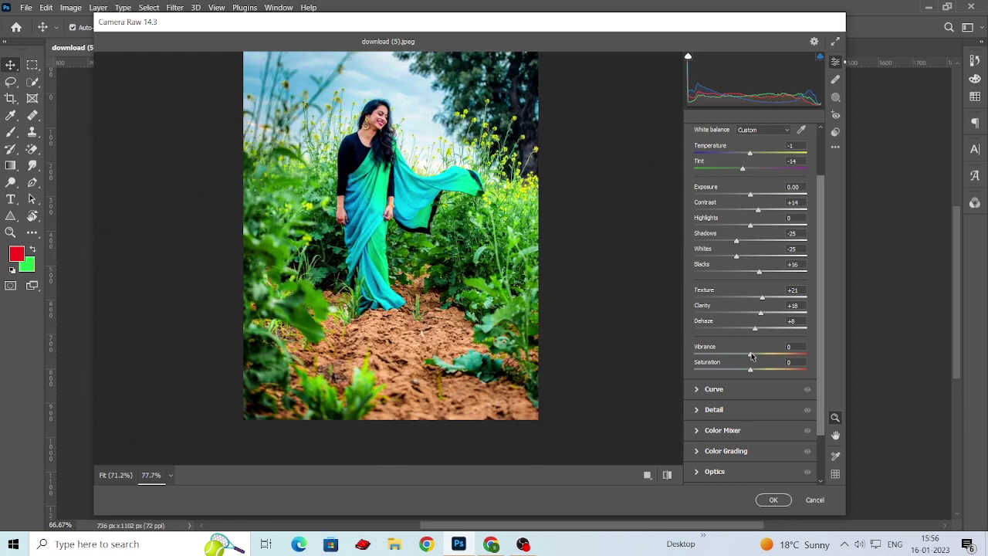
pyautogui.click(788, 346)
pyautogui.click(788, 361)
pyautogui.write('2')
pyautogui.press('Return')
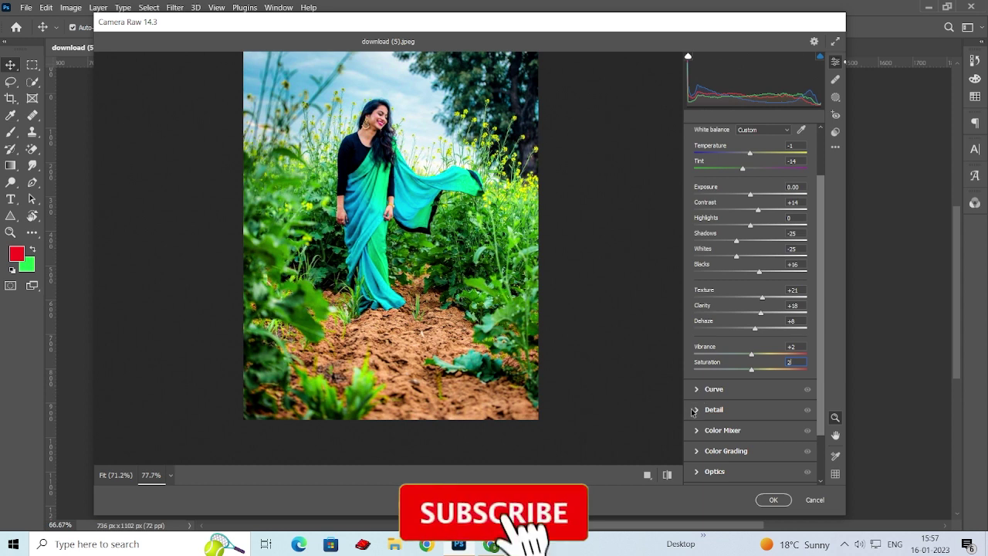
# - Try noise reduction on the photo and reset its amount
pyautogui.click(699, 410)
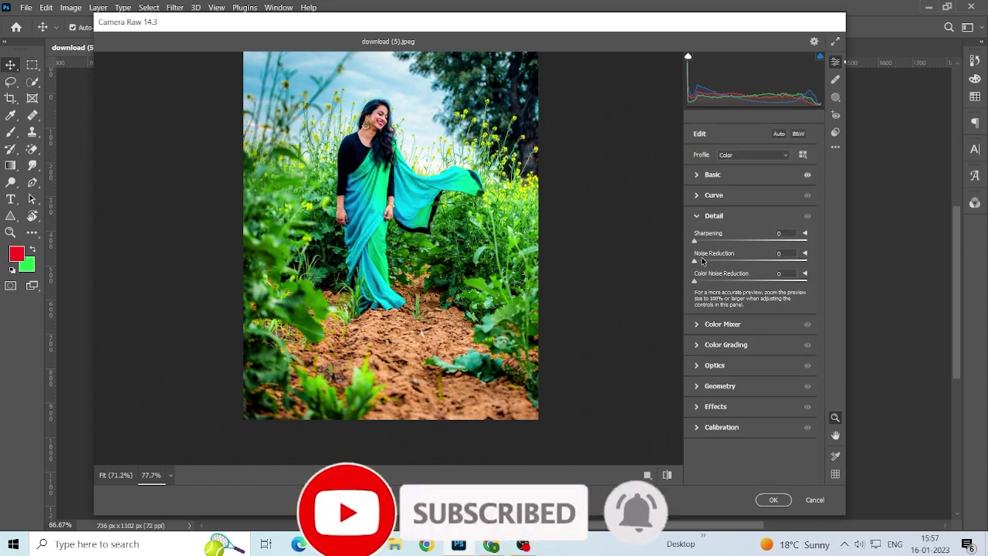
pyautogui.moveTo(695, 262); pyautogui.dragTo(727, 260)
pyautogui.doubleClick(727, 259)
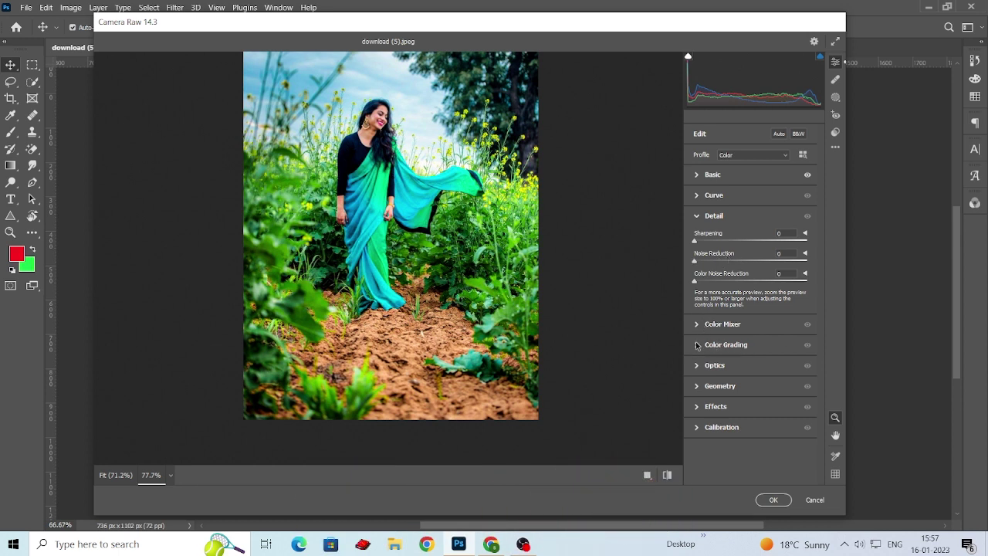
pyautogui.click(697, 344)
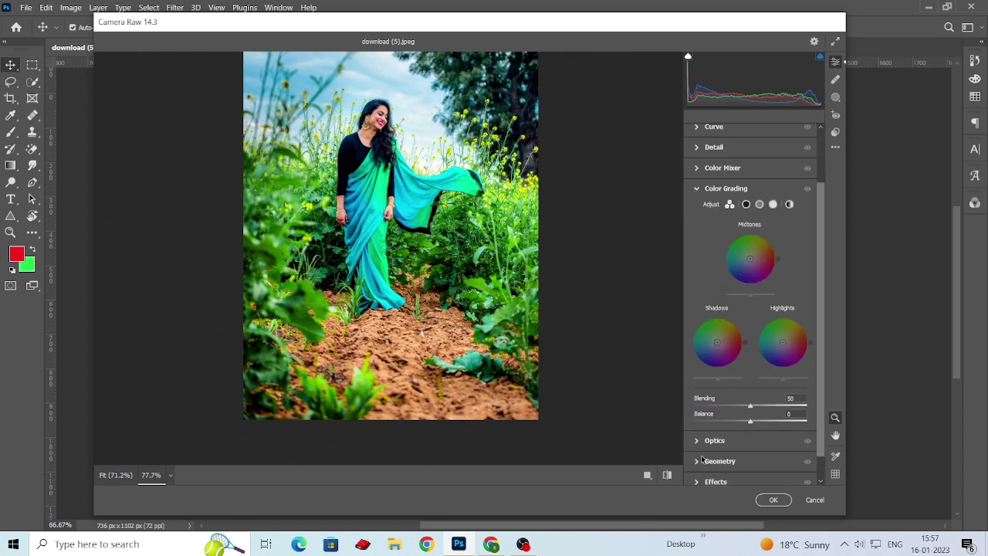
# - Set the Color Mixer saturation to Greens -100, Yellows +4, Aquas +35 and Blues +24
pyautogui.click(695, 169)
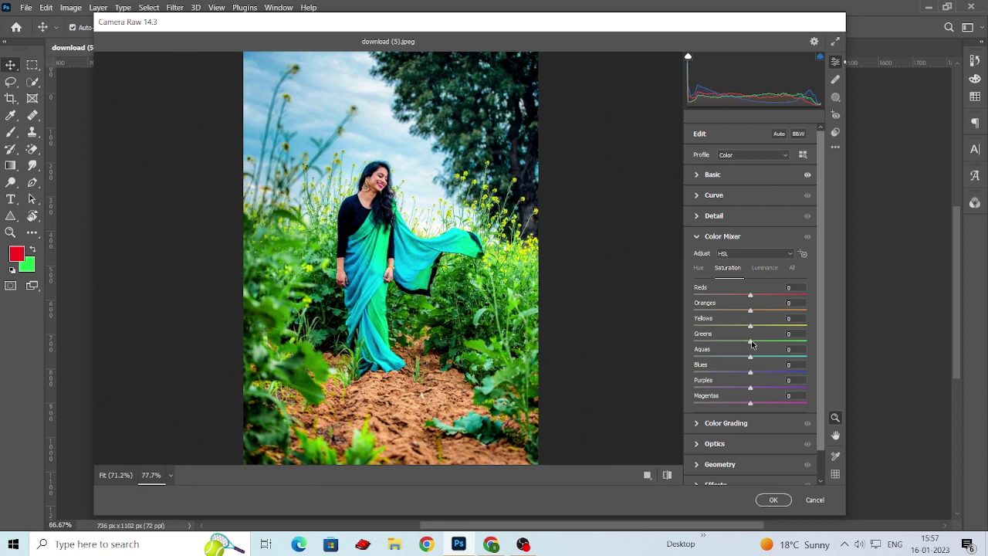
pyautogui.moveTo(750, 341); pyautogui.dragTo(680, 343)
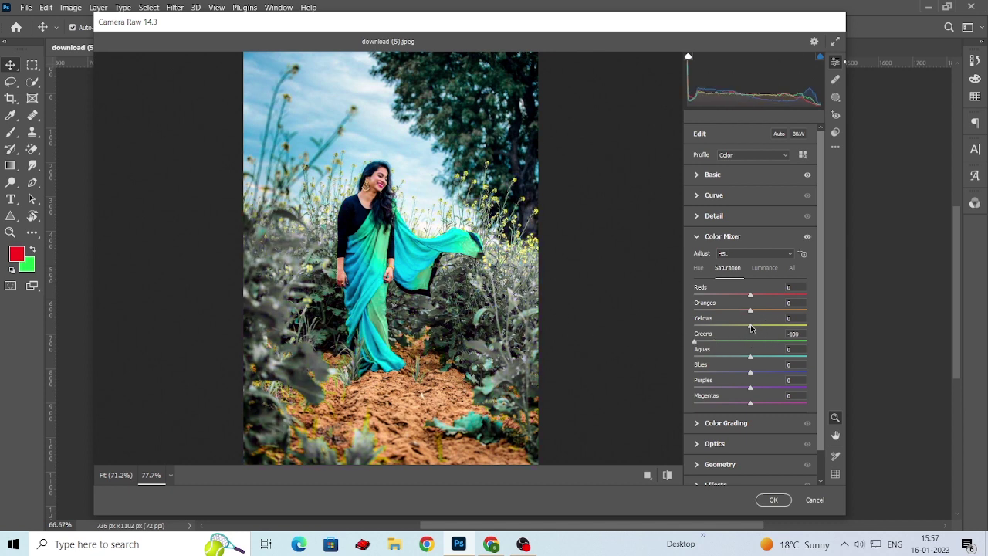
pyautogui.moveTo(750, 328); pyautogui.dragTo(774, 342)
pyautogui.moveTo(755, 328); pyautogui.dragTo(752, 328)
pyautogui.moveTo(751, 359); pyautogui.dragTo(767, 371)
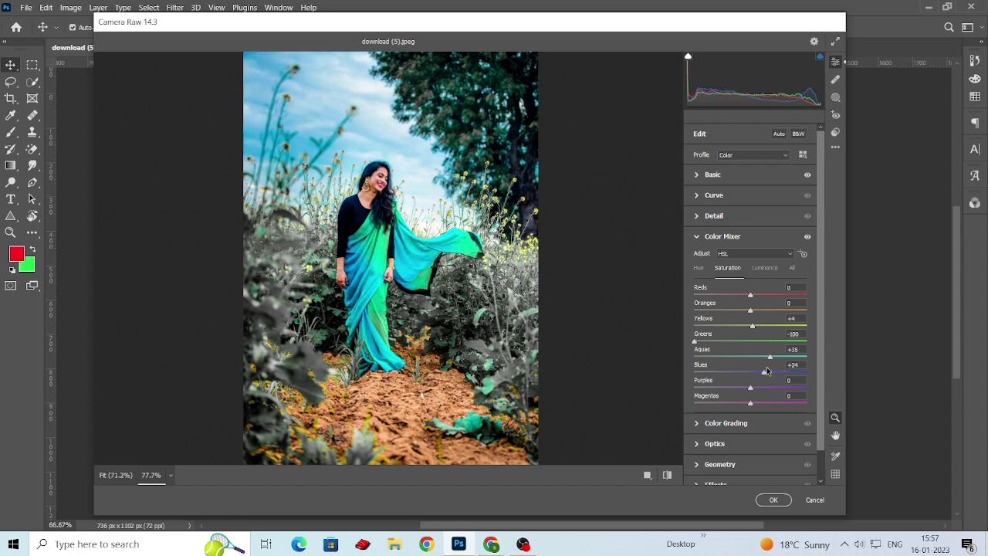
# - Lower the Color Mixer saturation of Yellows to -49 and Aquas to -63
pyautogui.scroll(-2, 456, 300)
pyautogui.scroll(-3, 425, 332)
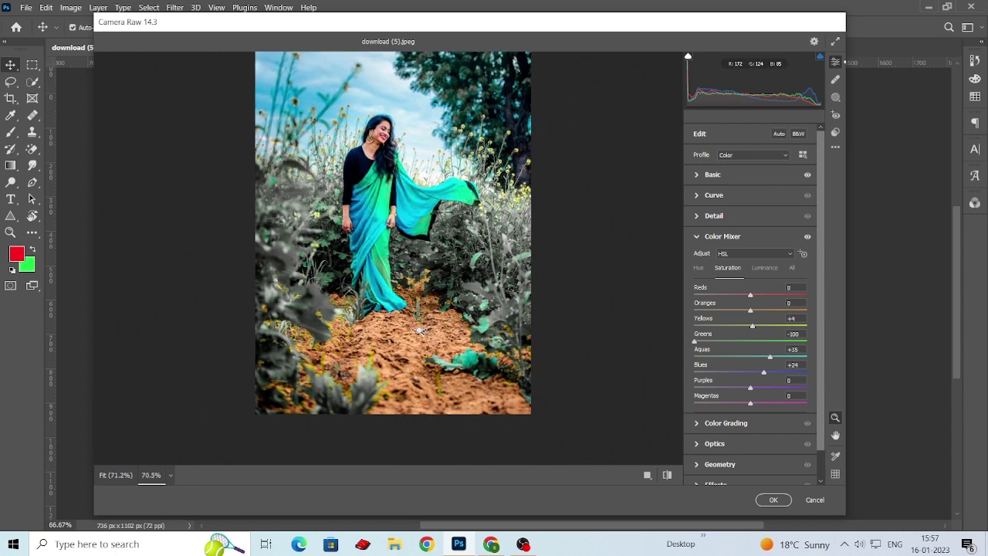
pyautogui.scroll(1, 417, 326)
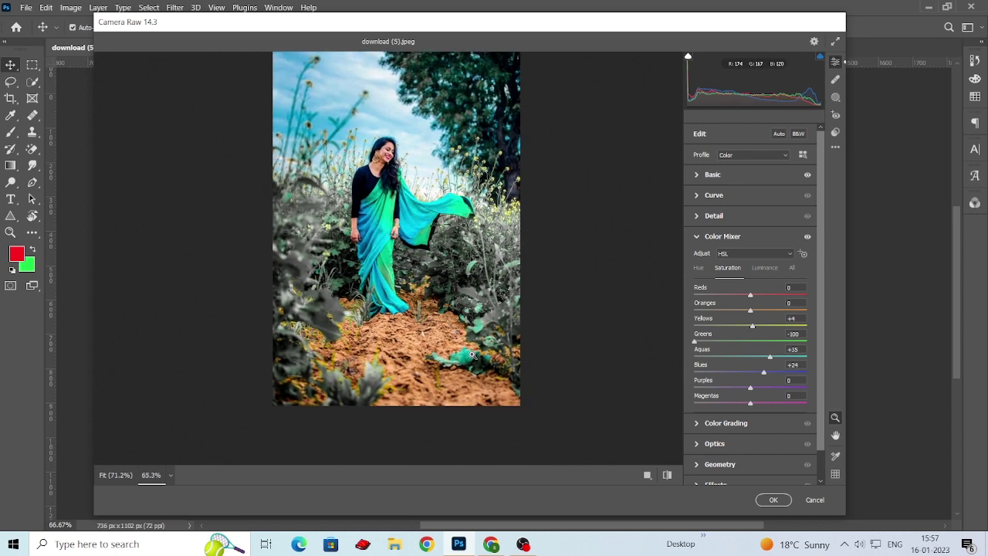
pyautogui.scroll(-1, 467, 351)
pyautogui.scroll(3, 397, 262)
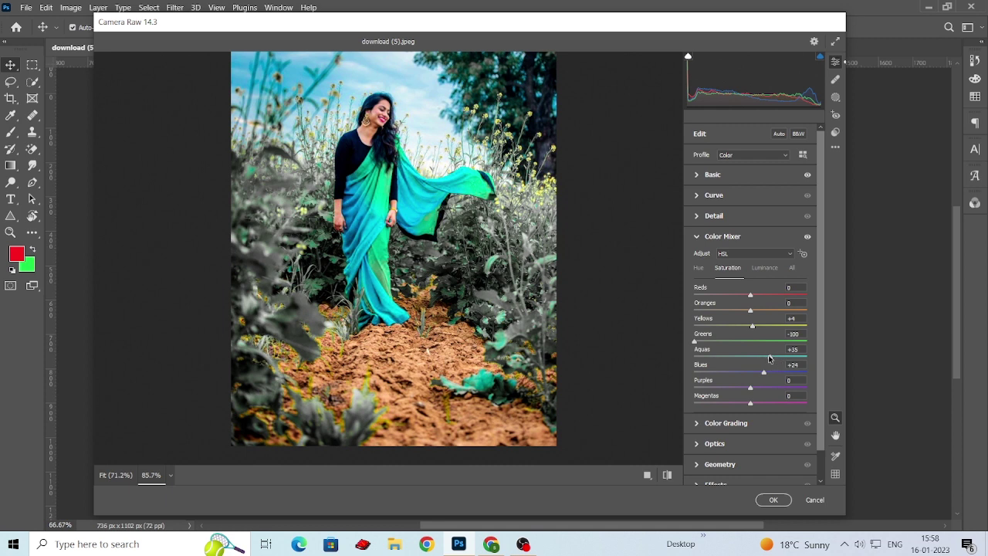
pyautogui.moveTo(768, 357); pyautogui.dragTo(694, 356)
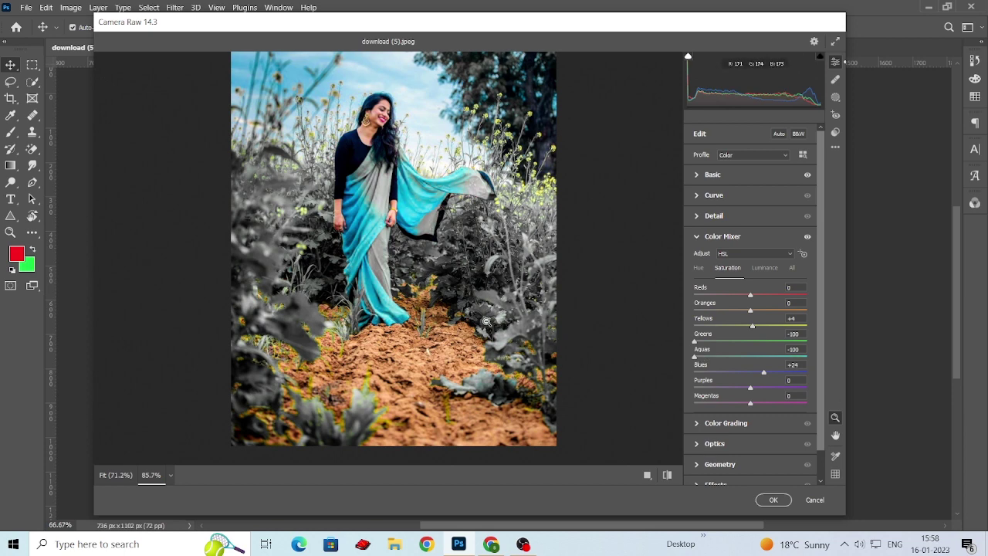
pyautogui.scroll(3, 616, 345)
pyautogui.moveTo(754, 326); pyautogui.dragTo(714, 328)
pyautogui.scroll(2, 652, 324)
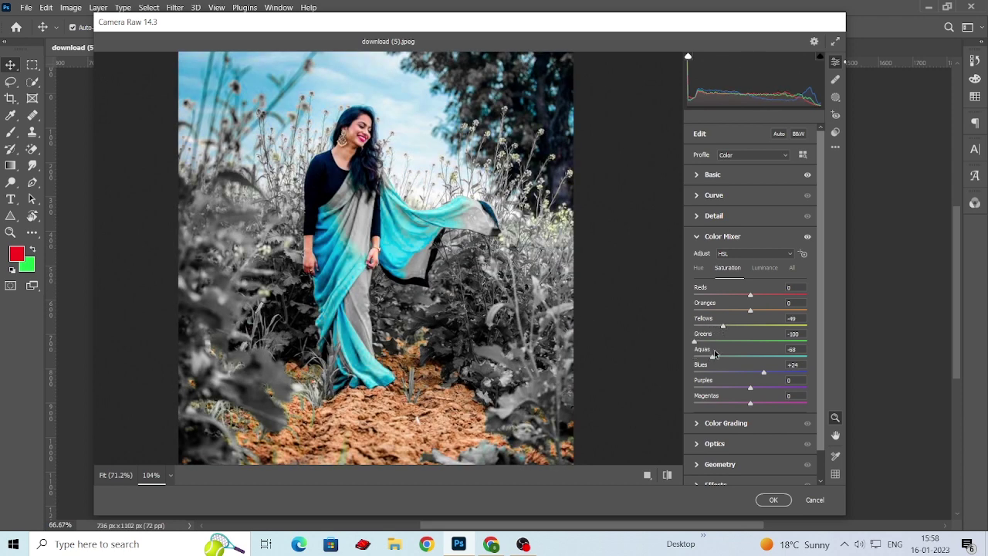
pyautogui.click(714, 354)
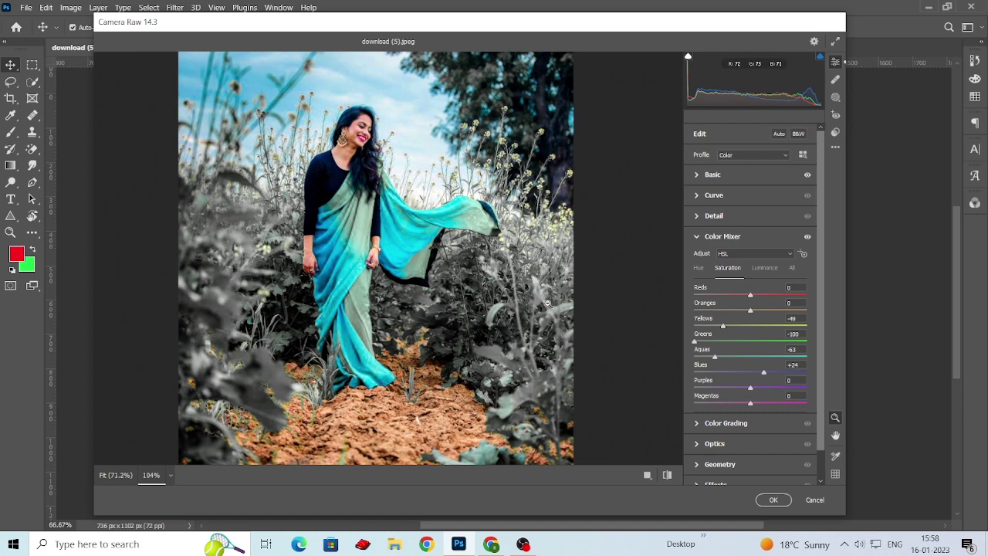
# - Reduce the Color Mixer saturation of Blues to +21
pyautogui.scroll(-2, 526, 300)
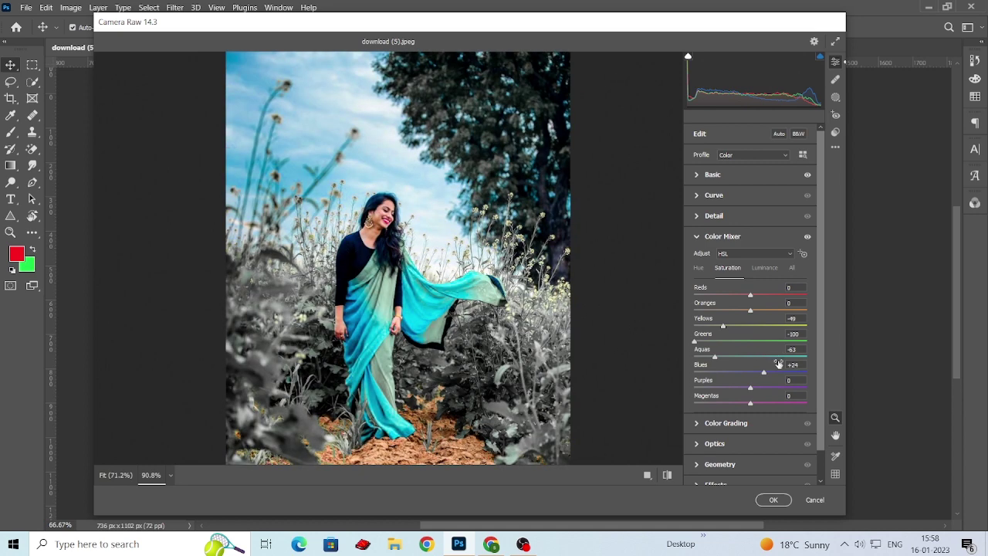
pyautogui.moveTo(763, 372)
pyautogui.mouseDown()
pyautogui.moveTo(684, 365)
pyautogui.moveTo(762, 366)
pyautogui.mouseUp()
pyautogui.scroll(-2, 545, 285)
pyautogui.scroll(1, 545, 285)
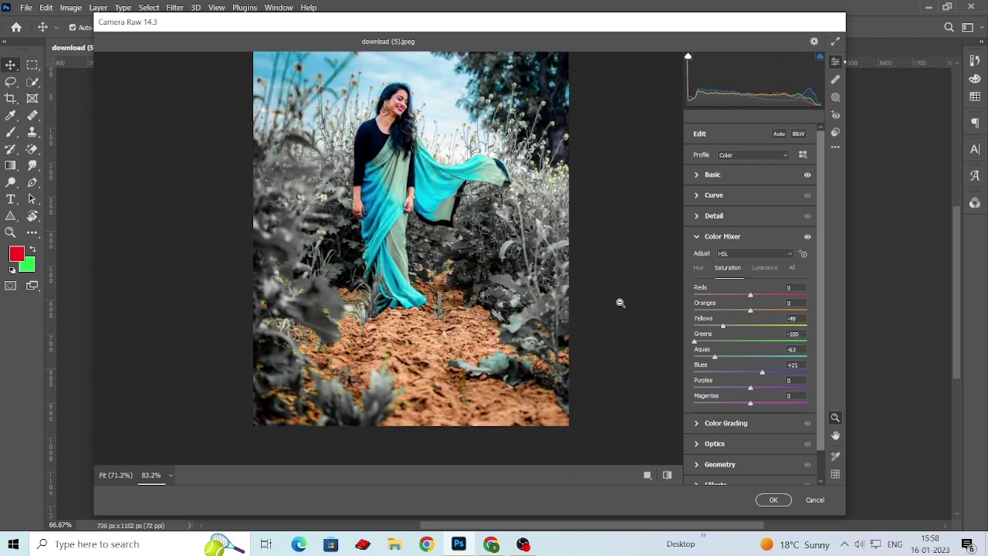
# - Set the photo's Noise Reduction to 56 and Color Noise Reduction to 30 in the Detail settings
pyautogui.click(699, 217)
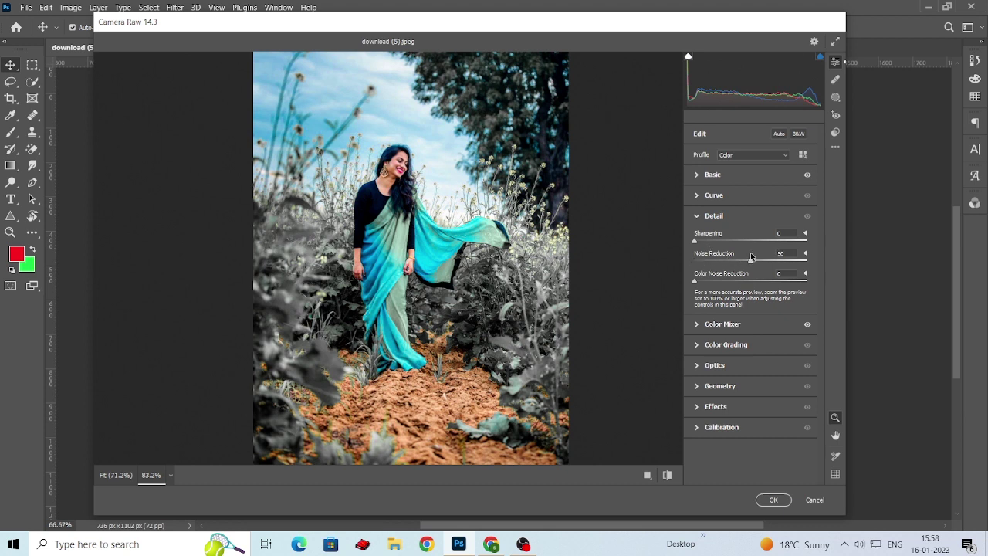
pyautogui.moveTo(751, 253); pyautogui.dragTo(756, 257)
pyautogui.moveTo(699, 280); pyautogui.dragTo(730, 281)
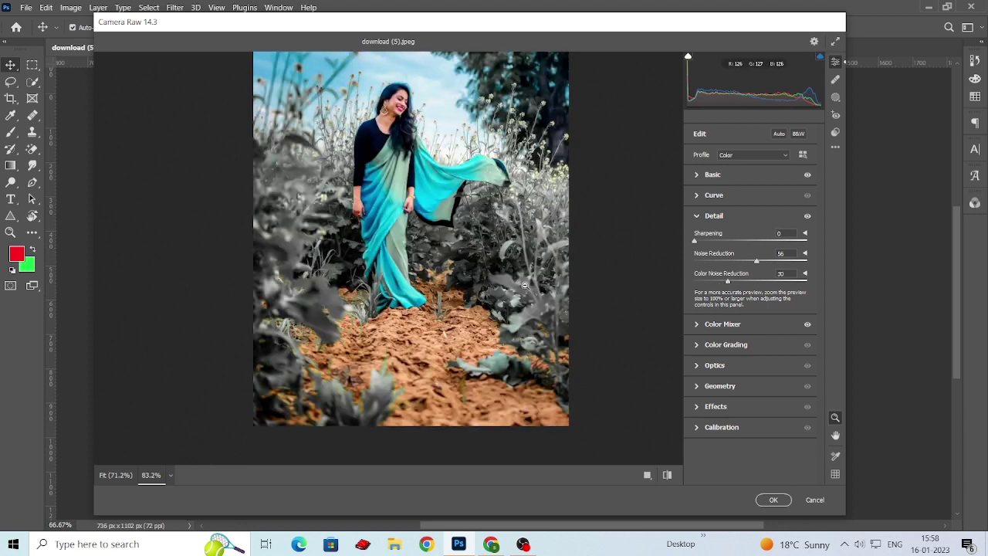
pyautogui.moveTo(405, 212); pyautogui.dragTo(414, 230)
pyautogui.scroll(1, 431, 229)
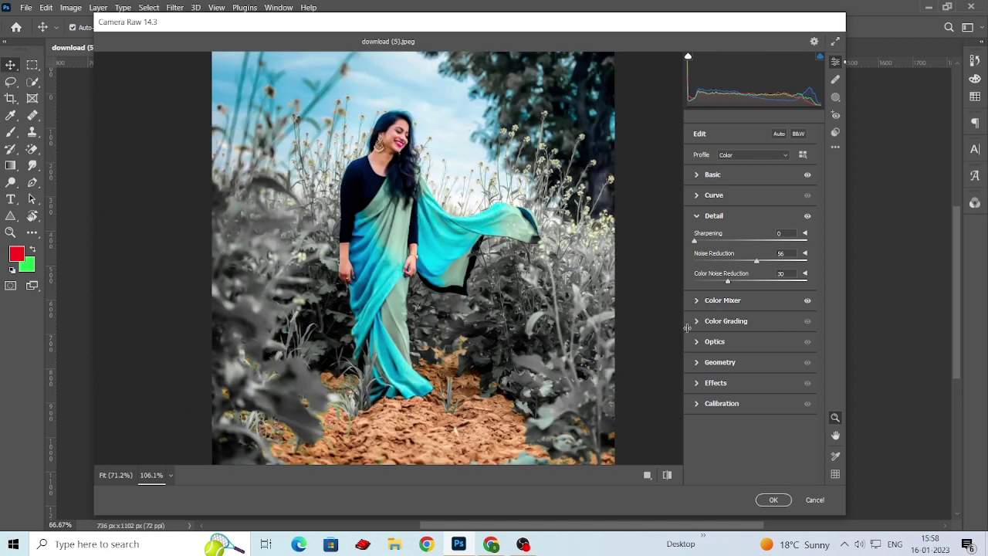
# - Lower the Color Mixer luminance of Greens to -46 and Yellows to -49
pyautogui.click(700, 301)
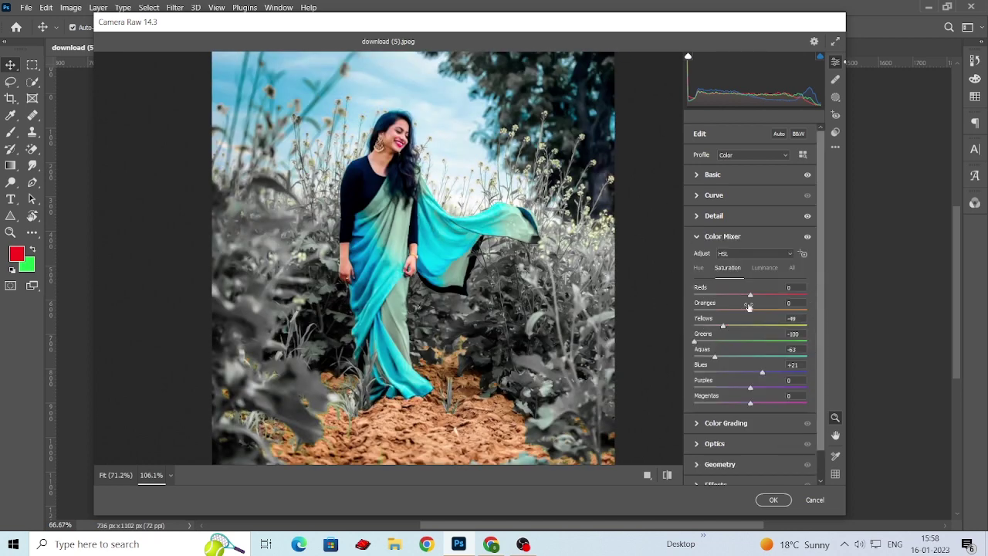
pyautogui.click(765, 268)
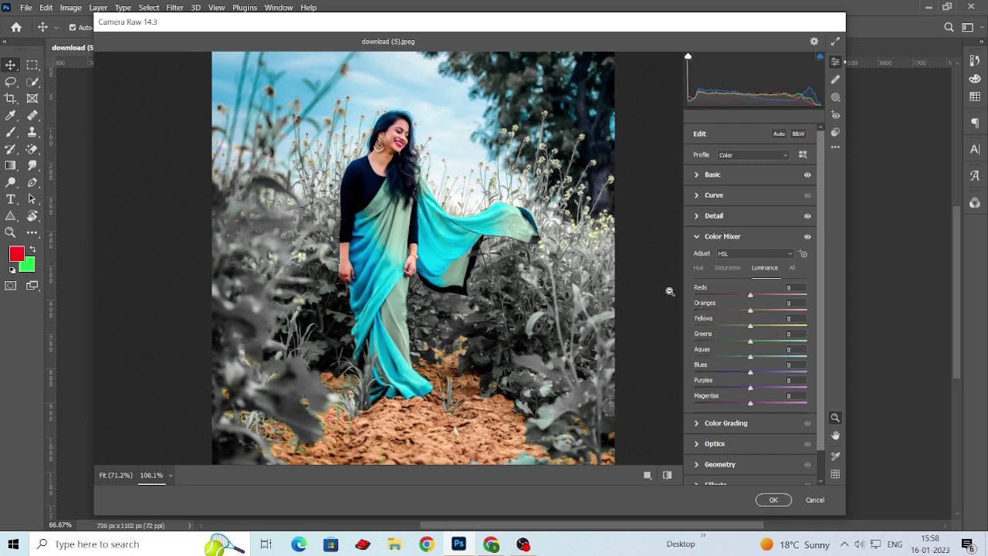
pyautogui.click(786, 334)
pyautogui.write('10')
pyautogui.moveTo(759, 343); pyautogui.dragTo(726, 344)
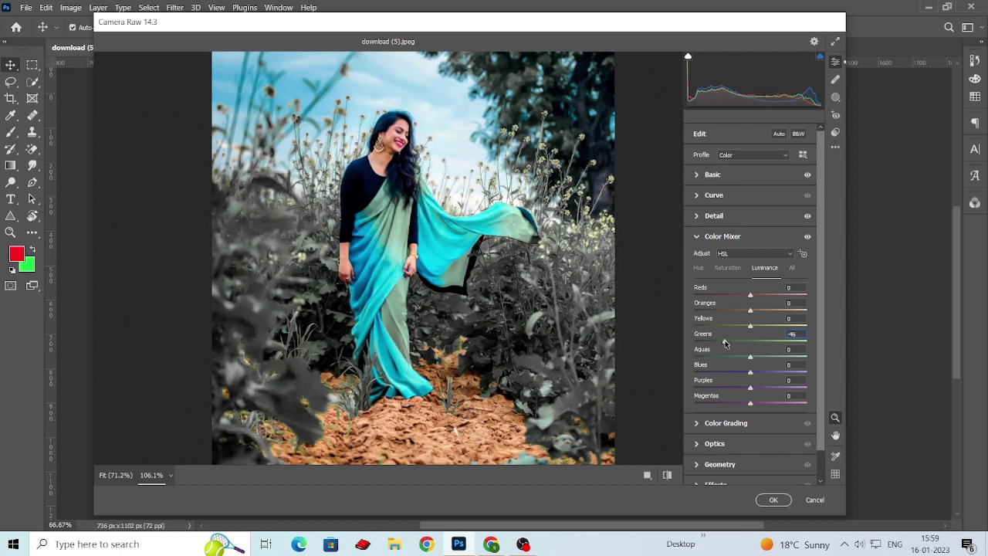
pyautogui.scroll(-3, 416, 327)
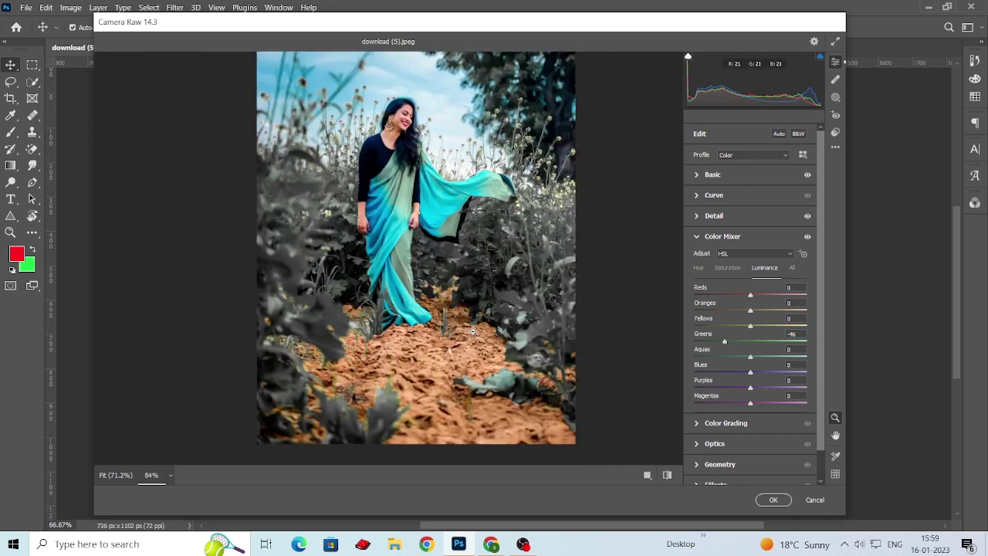
pyautogui.scroll(-1, 472, 330)
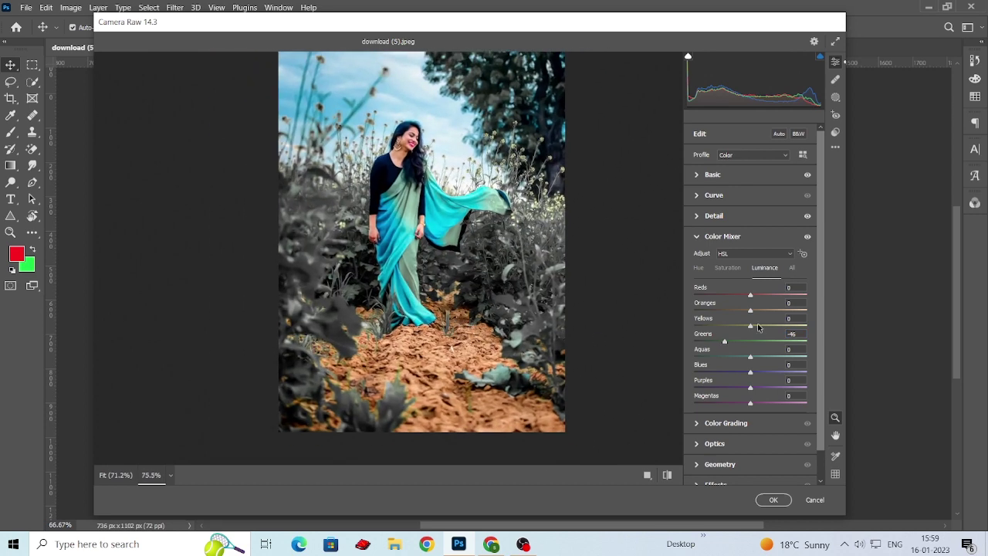
pyautogui.moveTo(750, 325); pyautogui.dragTo(712, 324)
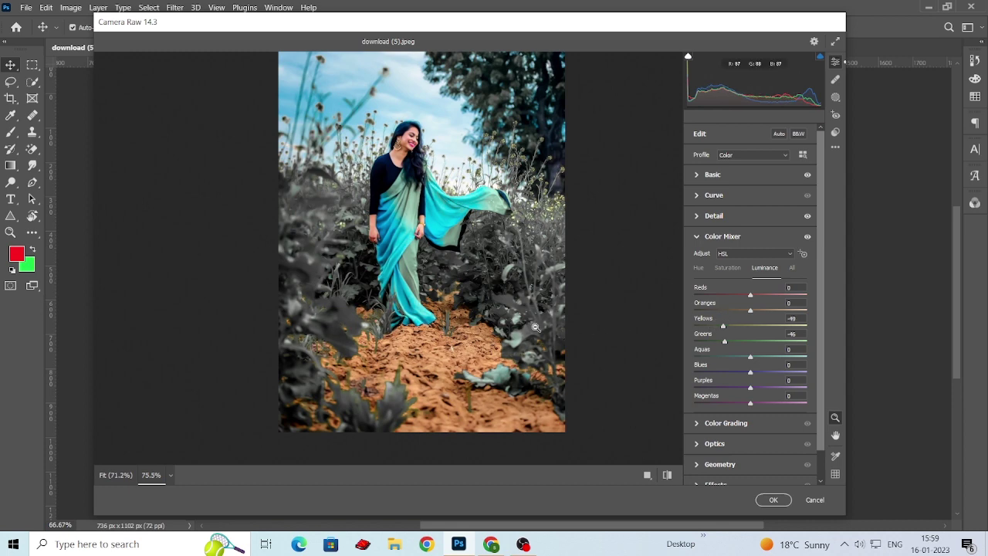
pyautogui.scroll(-1, 461, 332)
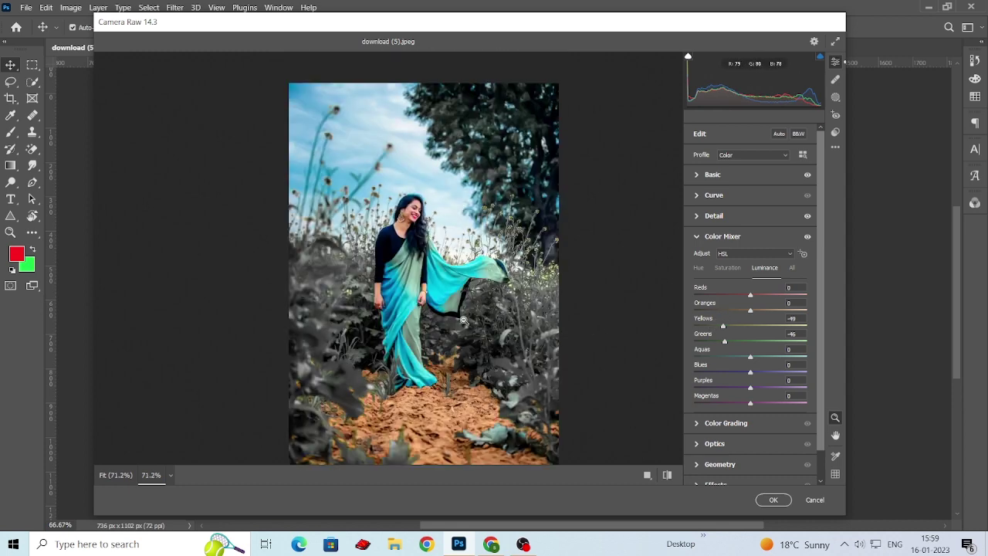
# - Set the Optics Vignette to -35 and the Effects Vignetting to -25, and apply the Camera Raw filter
pyautogui.click(697, 446)
pyautogui.moveTo(727, 324); pyautogui.dragTo(732, 325)
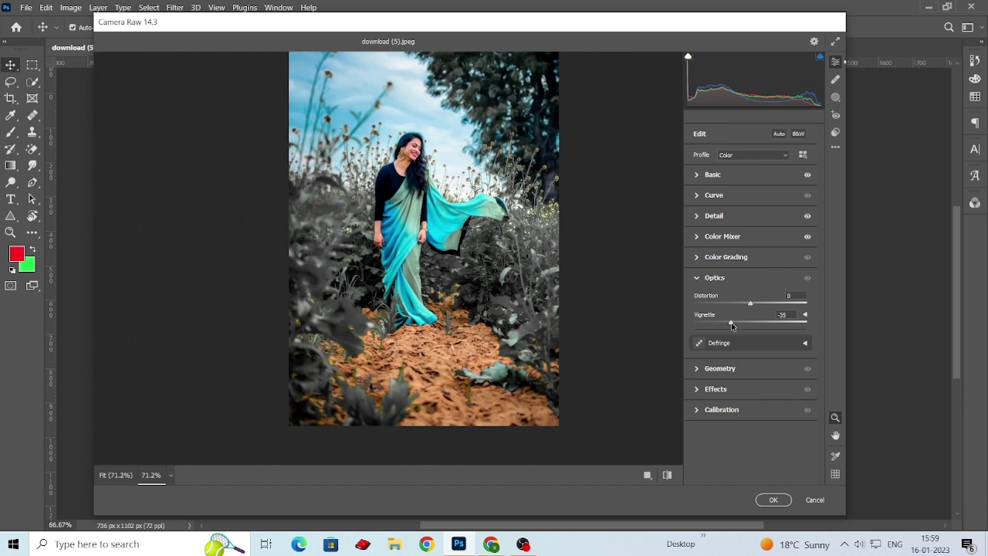
pyautogui.click(696, 389)
pyautogui.moveTo(761, 365); pyautogui.dragTo(737, 362)
pyautogui.scroll(2, 528, 368)
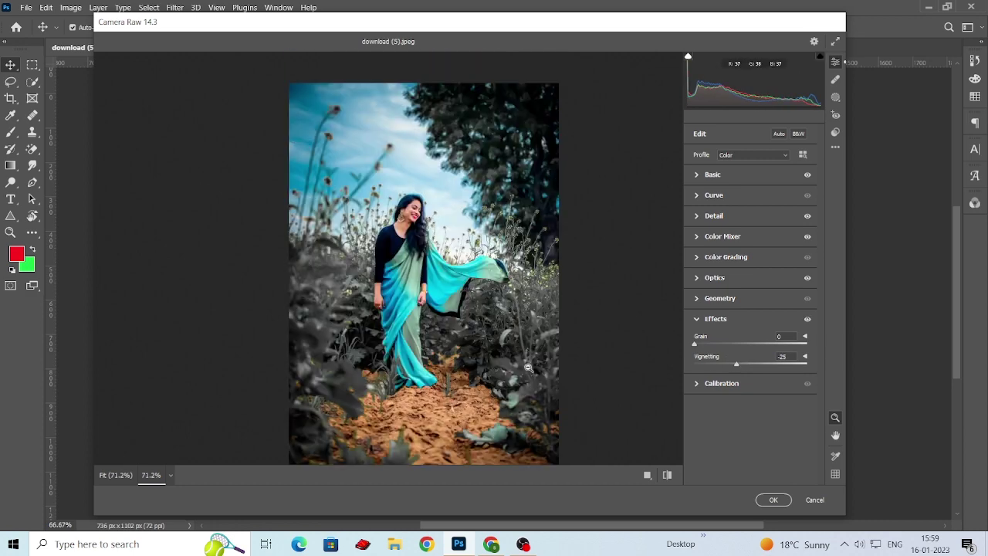
pyautogui.click(772, 500)
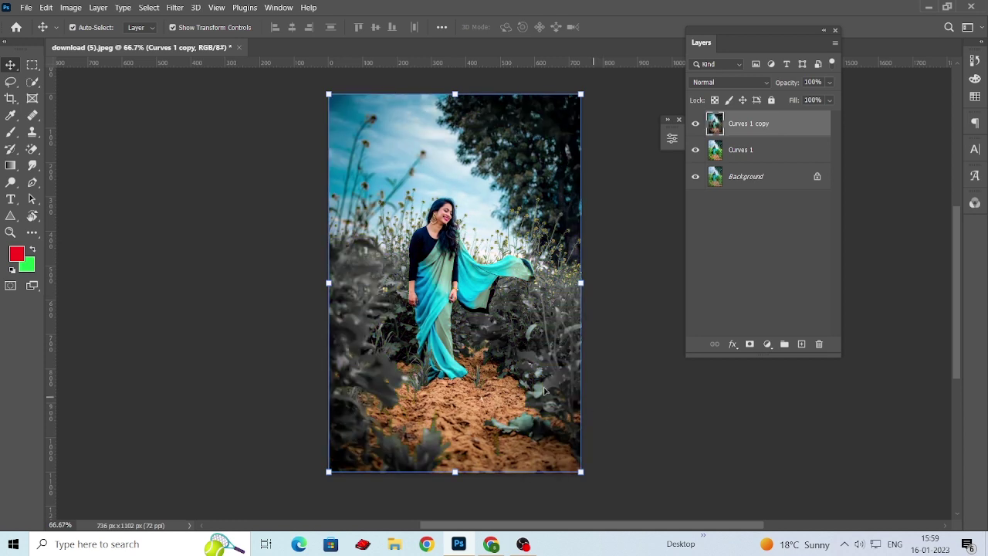
# - Deselect the layer and toggle the visibility of Curves 1 copy and Curves 1 to compare the grade with the original photo
pyautogui.scroll(-1, 488, 371)
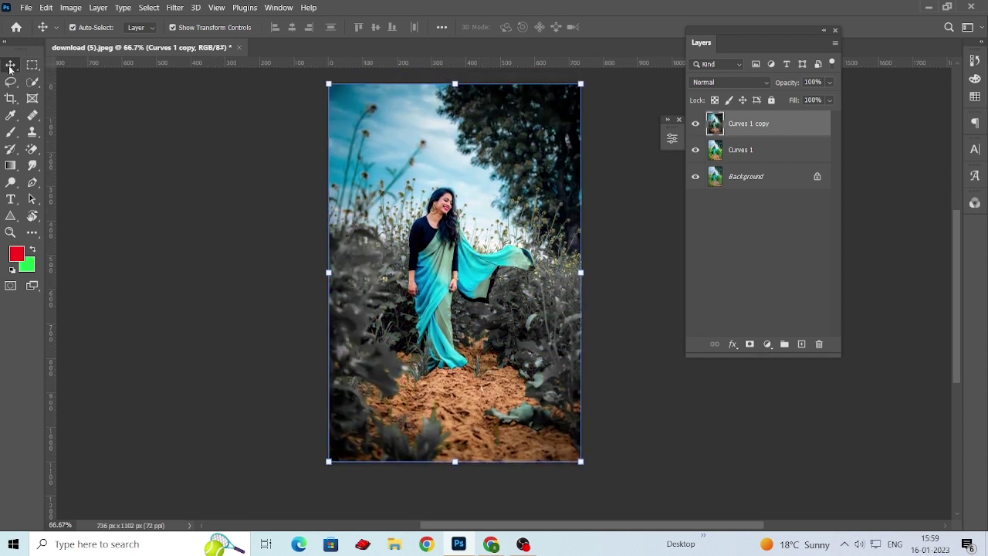
pyautogui.click(205, 137)
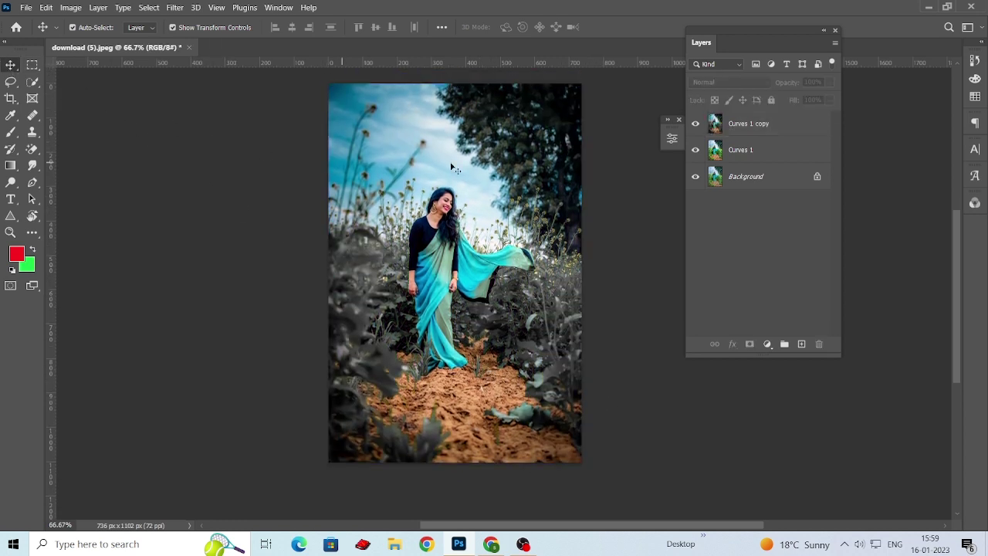
pyautogui.click(695, 125)
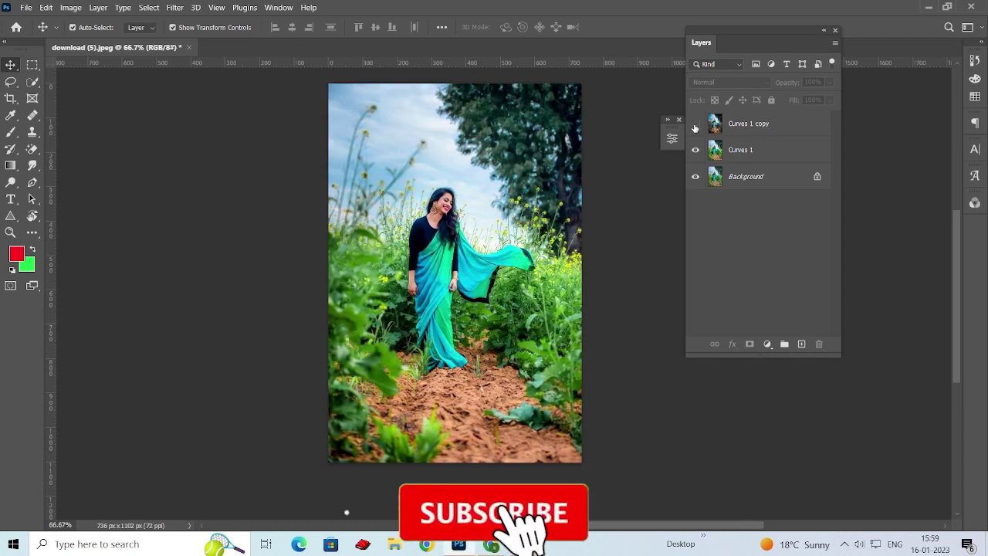
pyautogui.click(695, 125)
pyautogui.click(695, 149)
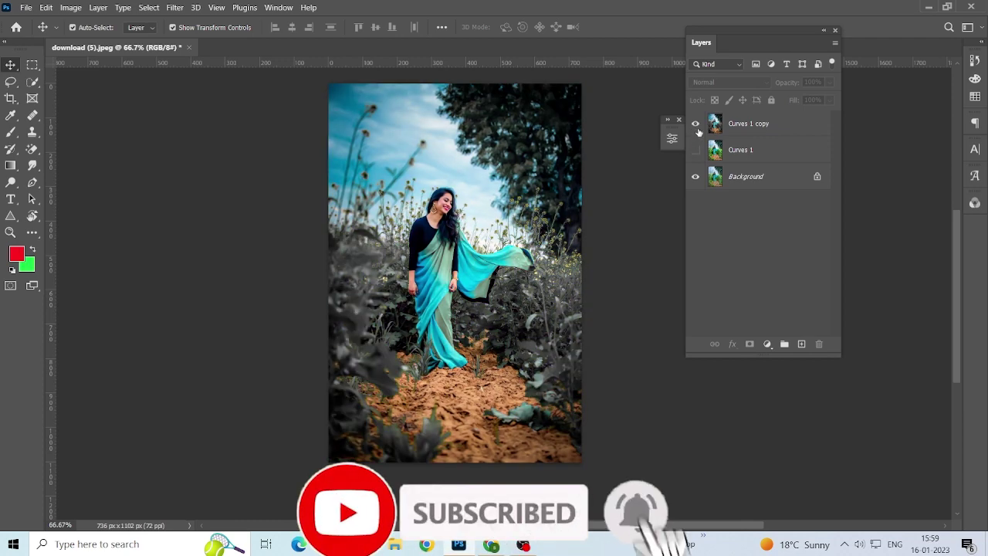
pyautogui.click(696, 126)
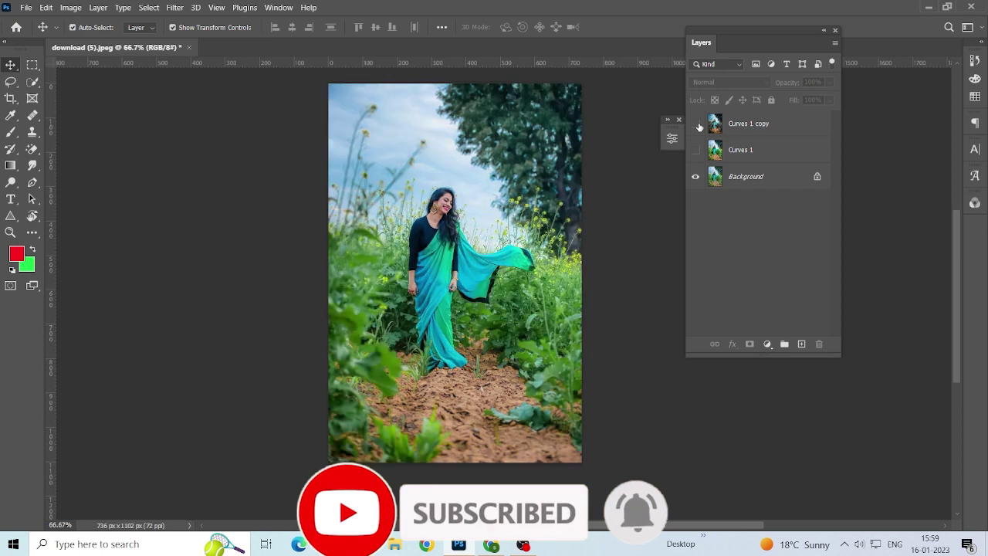